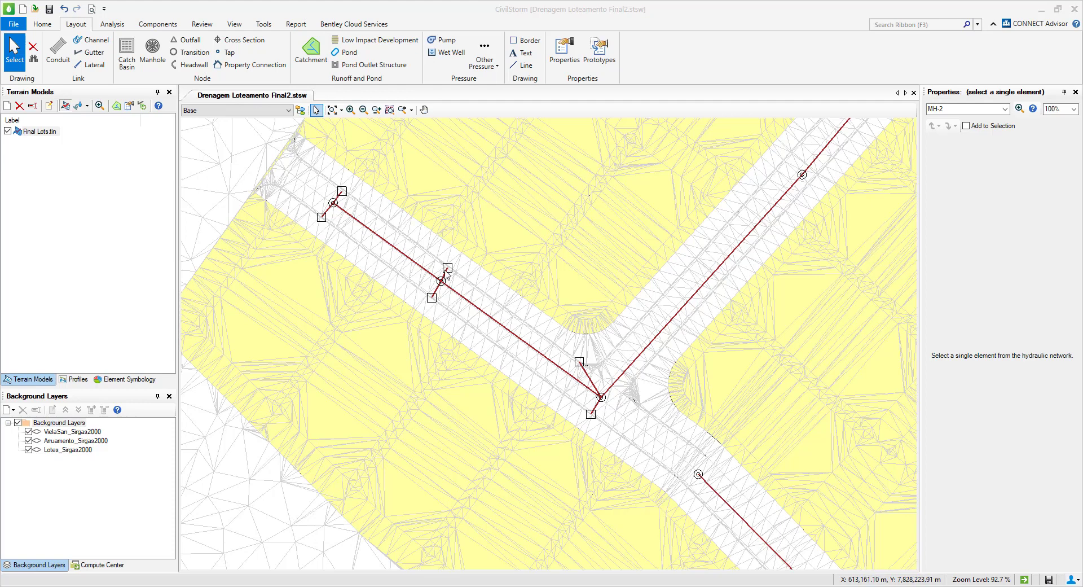
# Draw a catchment of about 0.012 ha over the street strip between the conduit and curb, from the middle catch basin to the corner one.
pyautogui.middleClick(526, 338)
pyautogui.moveTo(526, 338); pyautogui.dragTo(581, 442)
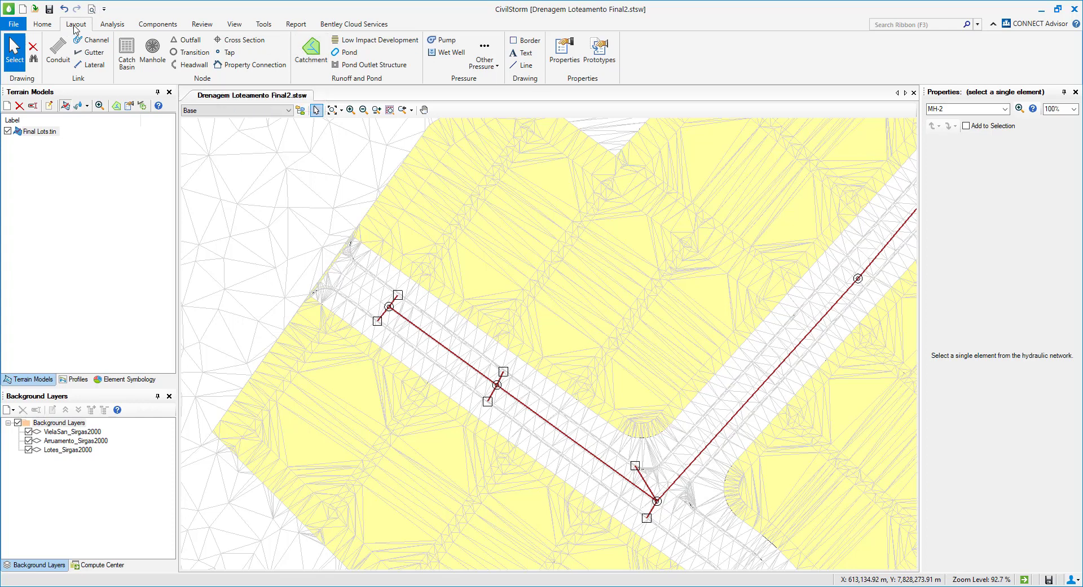
pyautogui.click(315, 55)
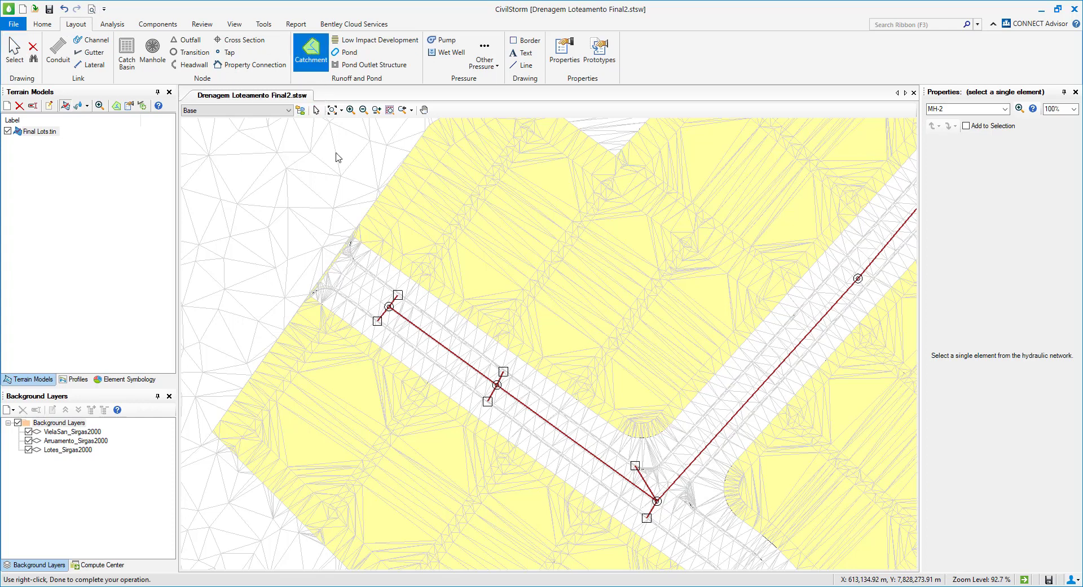
pyautogui.scroll(2, 485, 385)
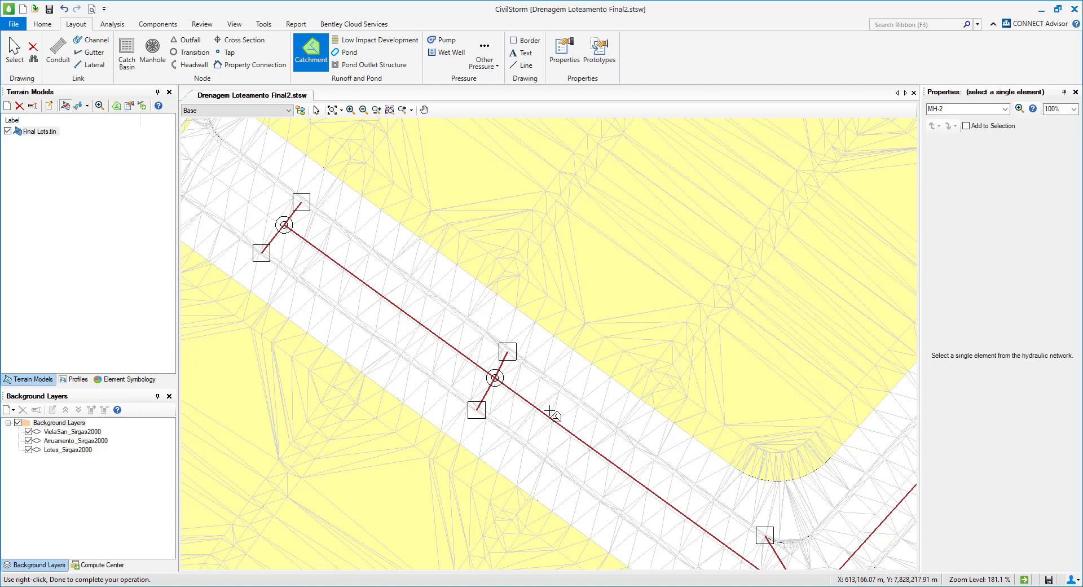
pyautogui.moveTo(489, 356)
pyautogui.mouseDown()
pyautogui.moveTo(394, 255)
pyautogui.moveTo(435, 311)
pyautogui.moveTo(471, 333)
pyautogui.mouseUp()
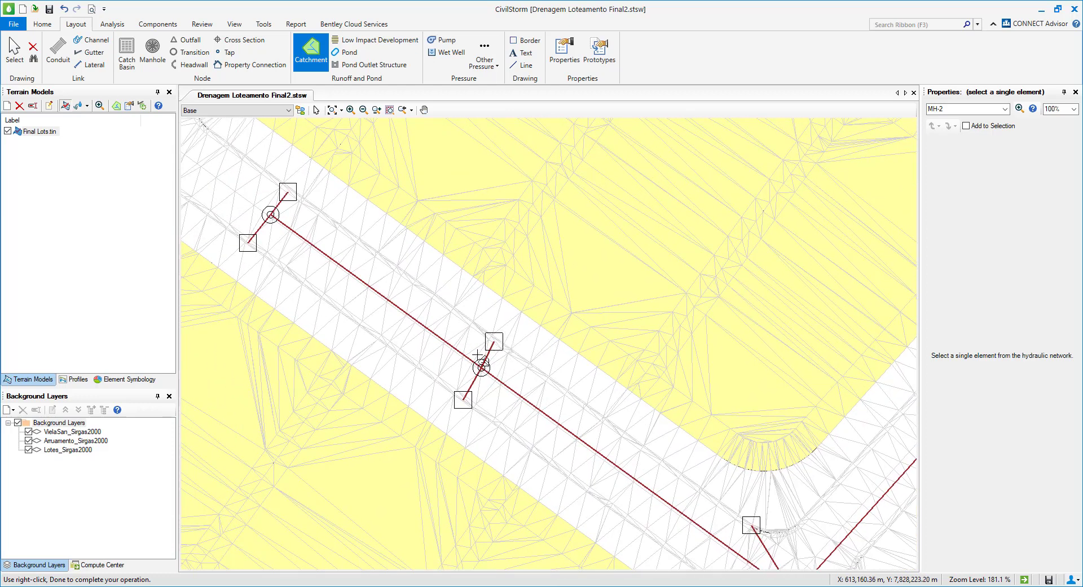
pyautogui.moveTo(630, 461); pyautogui.dragTo(565, 405)
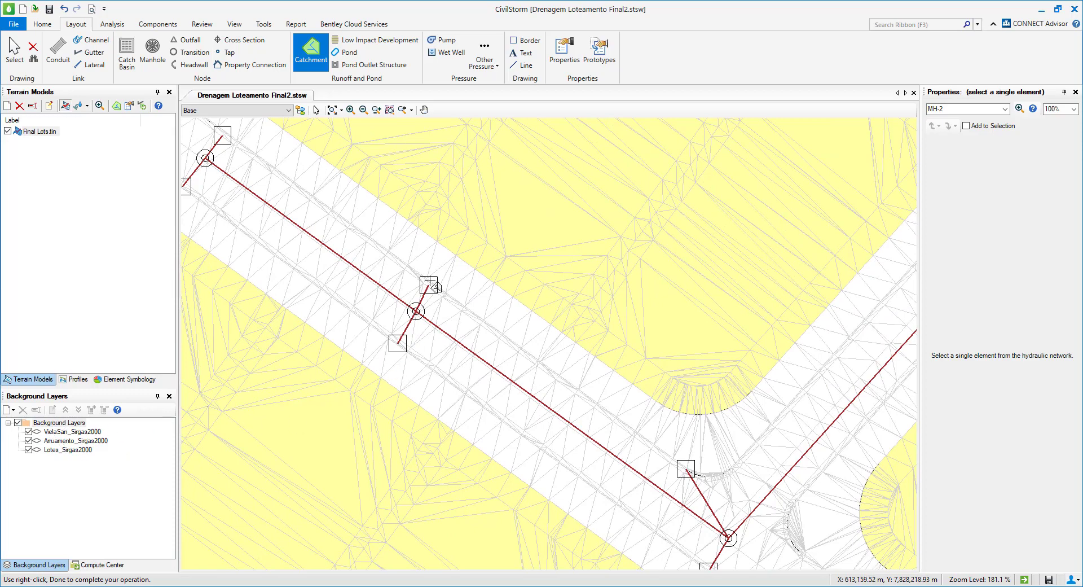
pyautogui.scroll(-2, 546, 367)
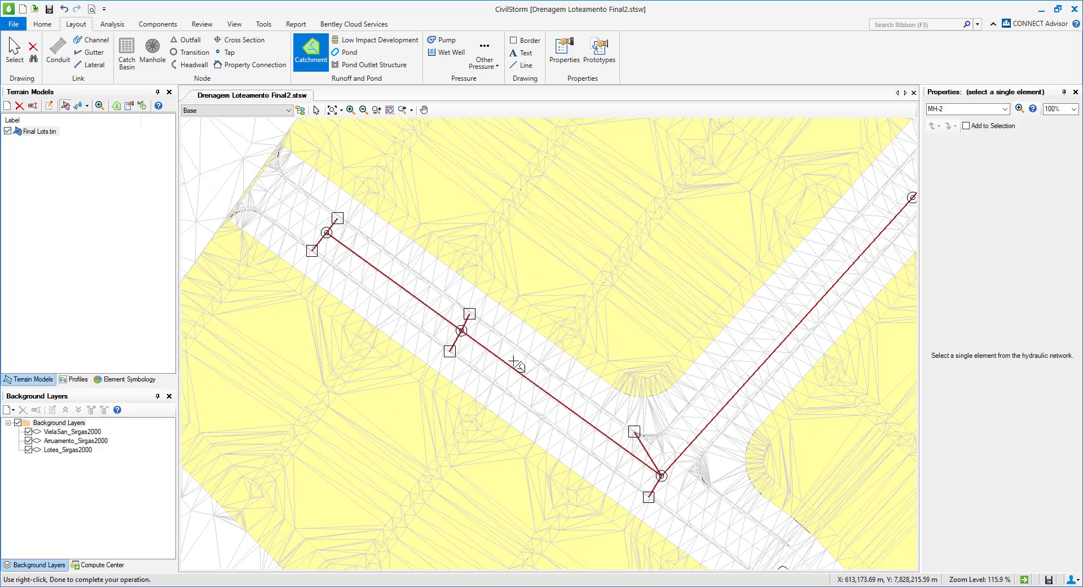
pyautogui.scroll(1, 467, 322)
pyautogui.scroll(1, 469, 320)
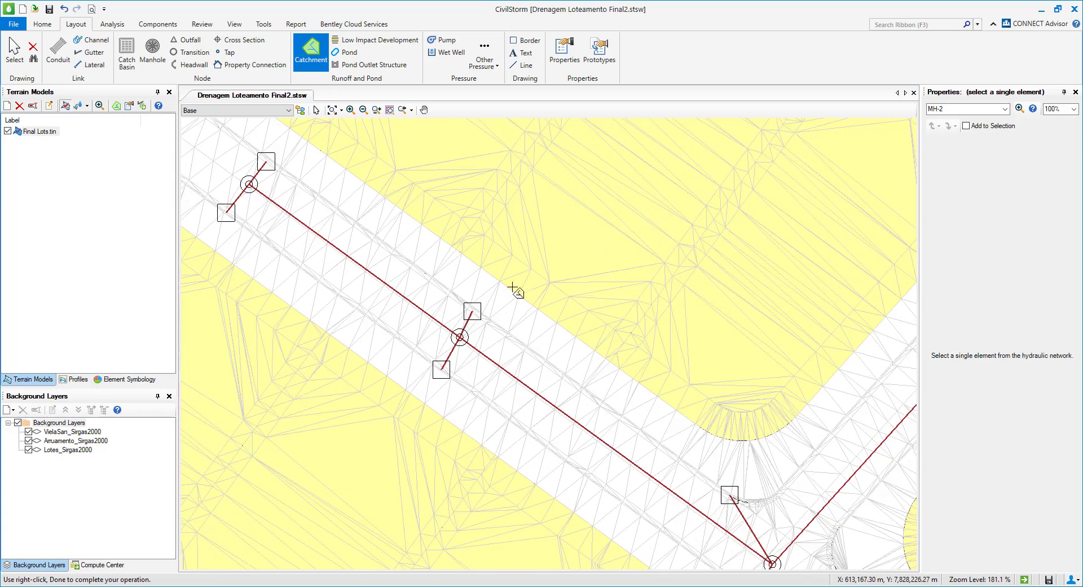
pyautogui.scroll(-2, 479, 310)
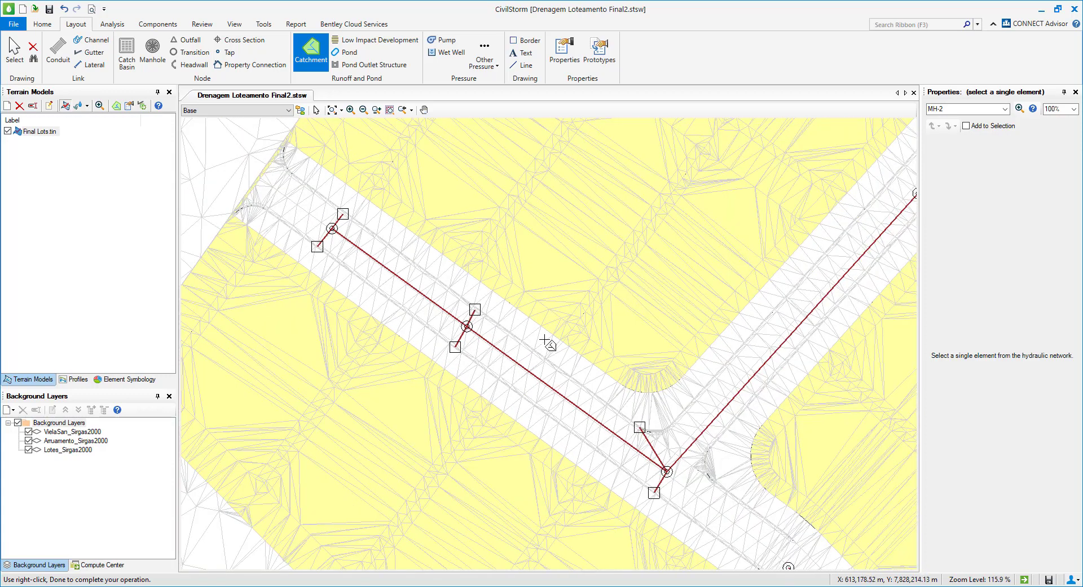
pyautogui.scroll(2, 480, 316)
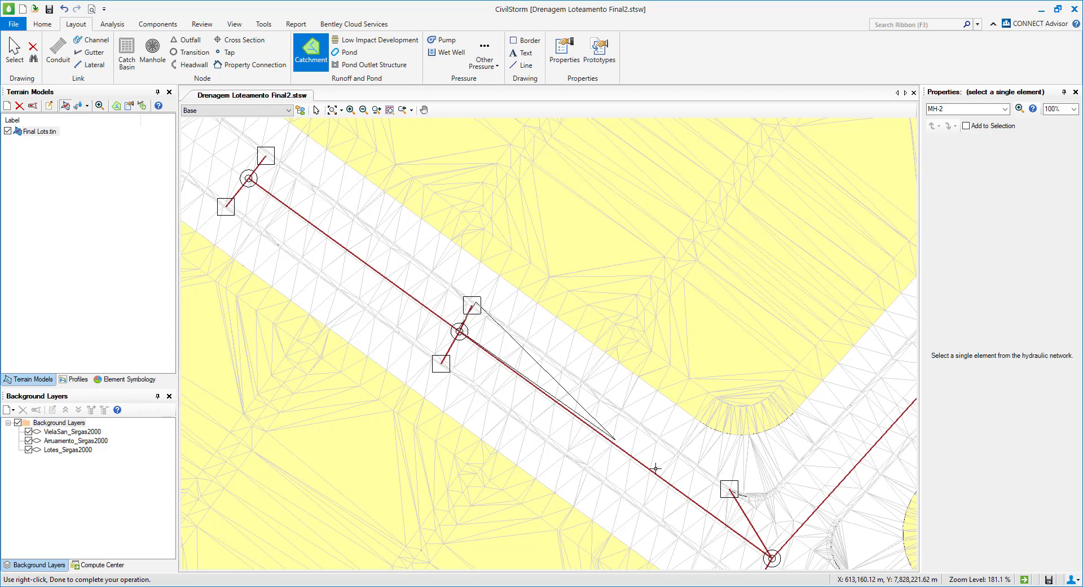
pyautogui.click(715, 517)
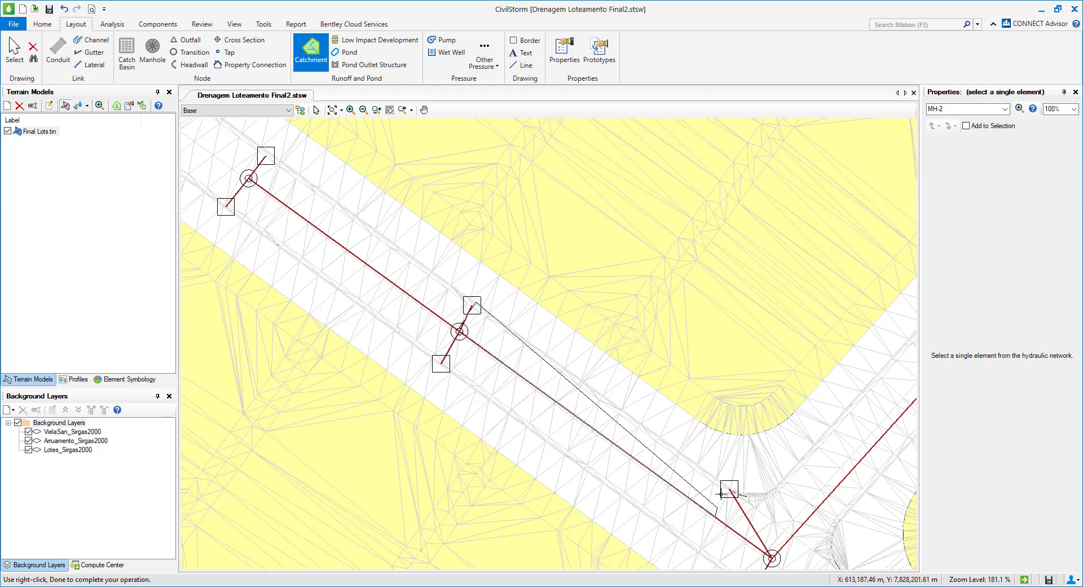
pyautogui.click(730, 486)
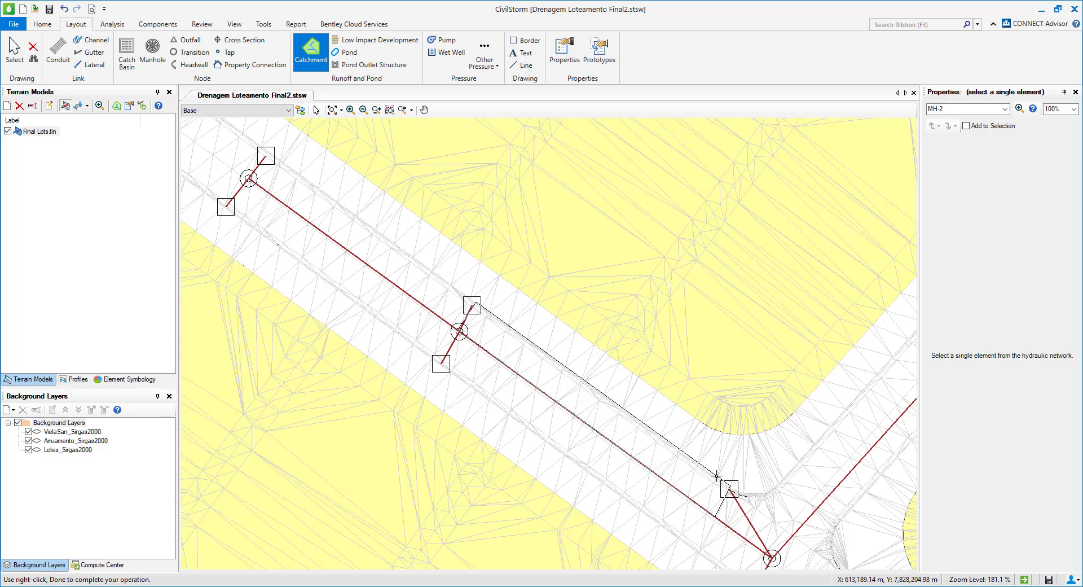
pyautogui.rightClick(522, 335)
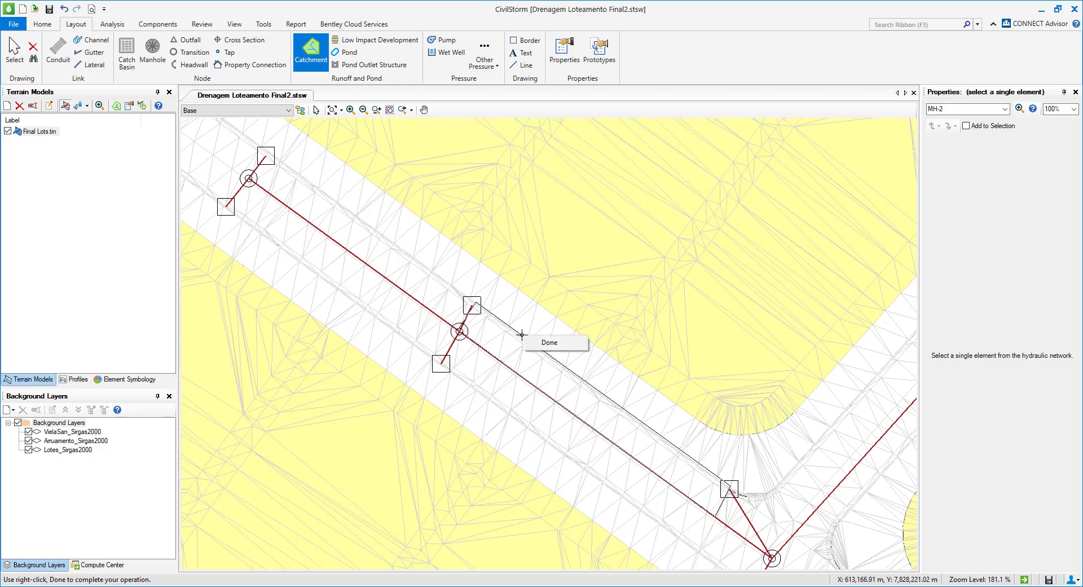
pyautogui.click(569, 346)
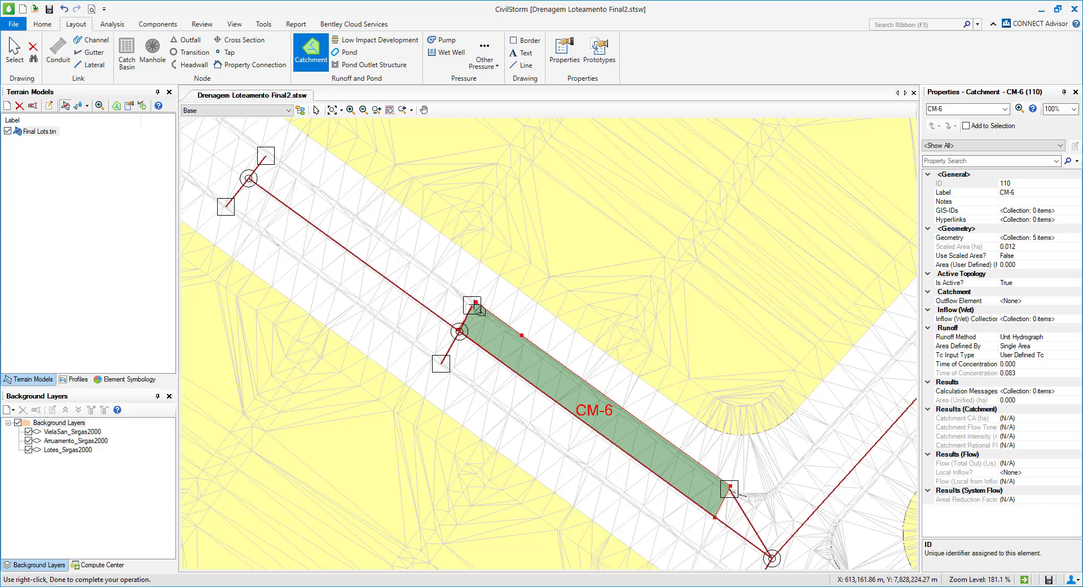
# Draw a second catchment of about 0.165 ha over the adjacent lots, bordering the street catchment between the same two catch basins.
pyautogui.scroll(-3, 478, 309)
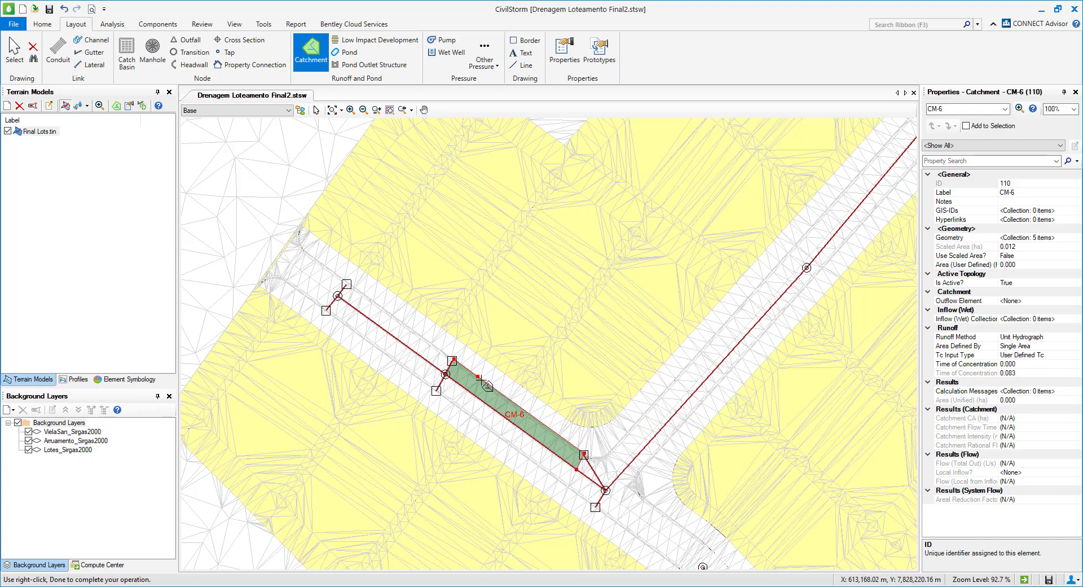
pyautogui.scroll(2, 459, 366)
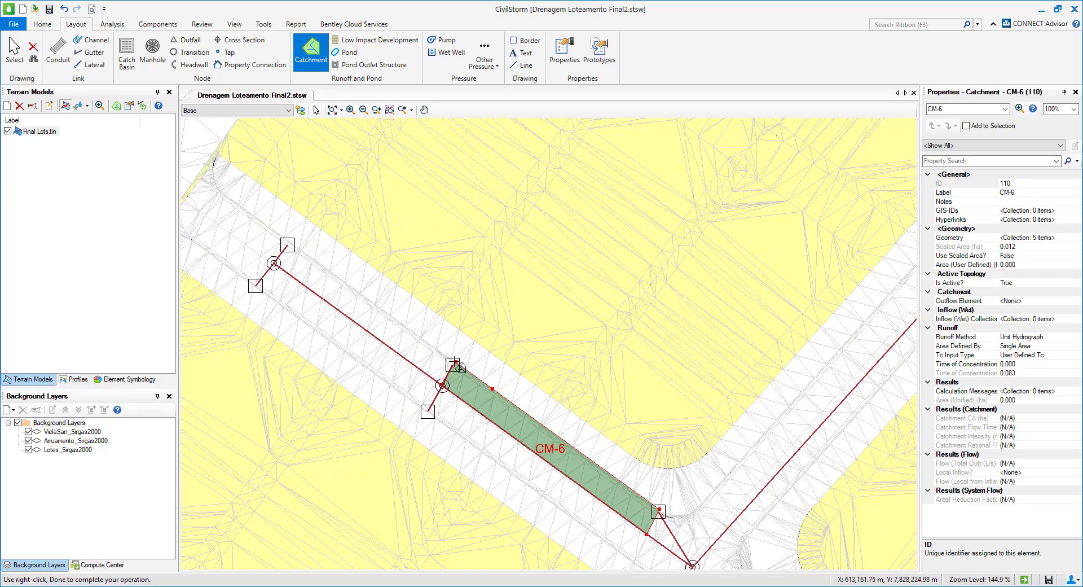
pyautogui.click(458, 366)
pyautogui.scroll(-1, 468, 340)
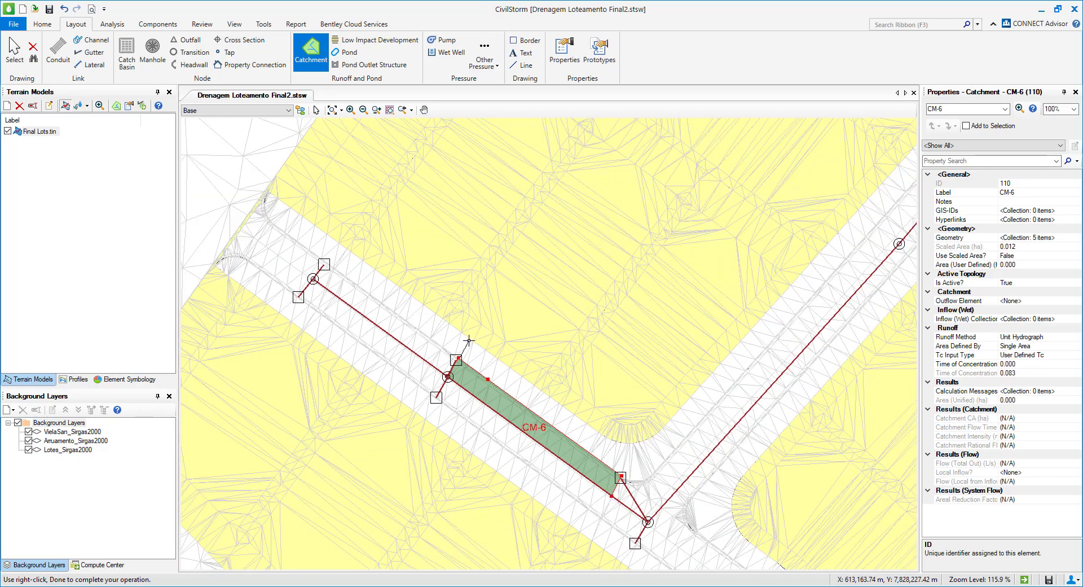
pyautogui.click(471, 341)
pyautogui.click(439, 319)
pyautogui.click(585, 128)
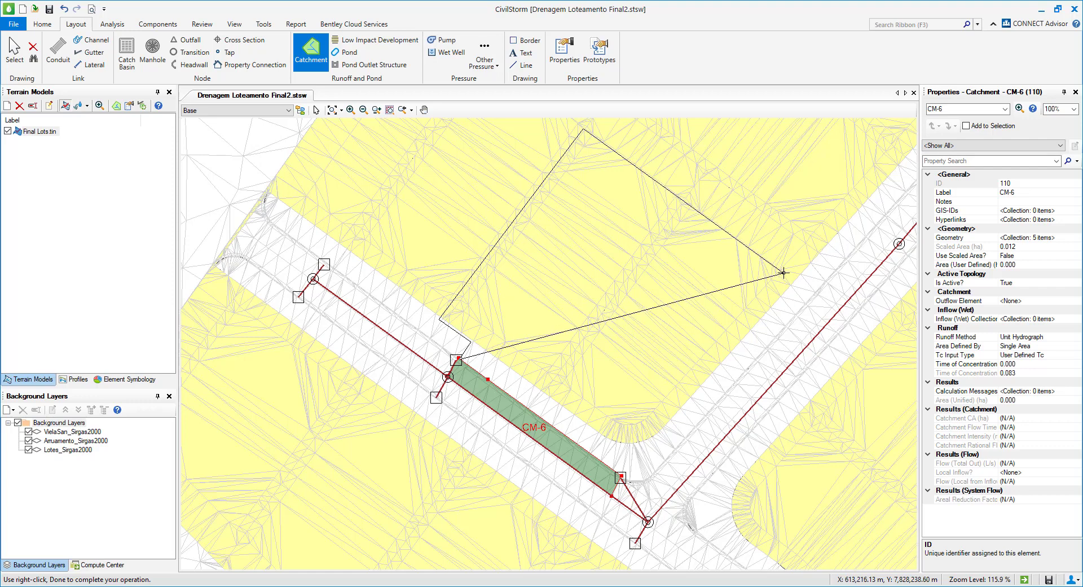
pyautogui.click(781, 271)
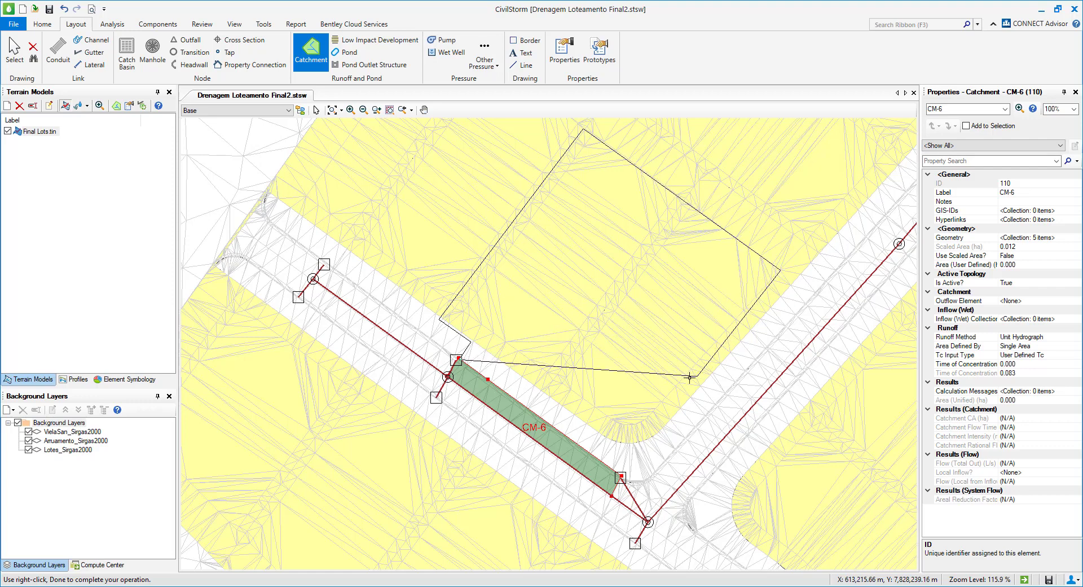
pyautogui.click(642, 423)
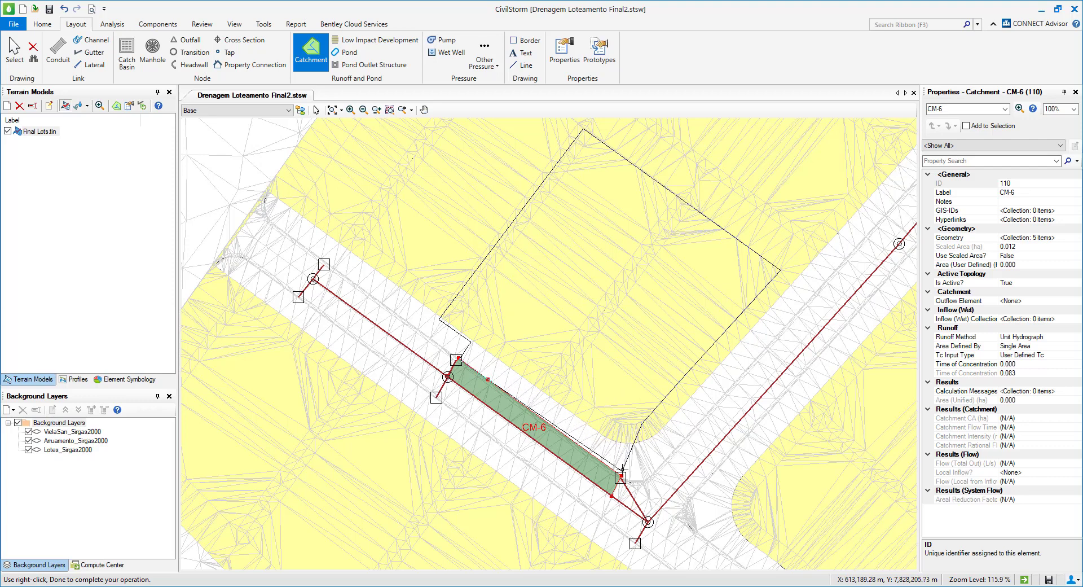
pyautogui.click(623, 468)
pyautogui.rightClick(537, 415)
pyautogui.click(578, 427)
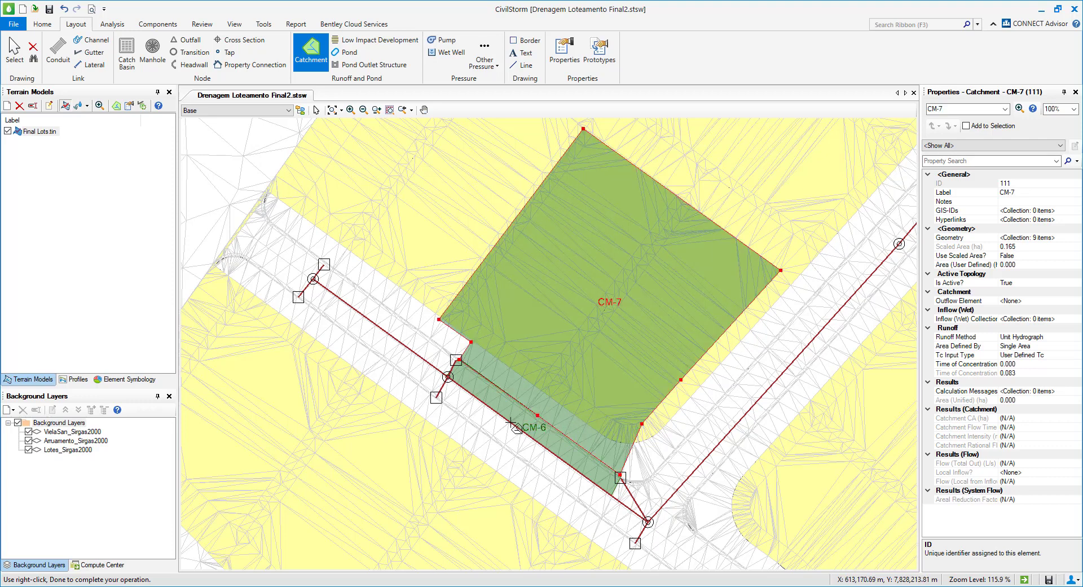
pyautogui.click(14, 48)
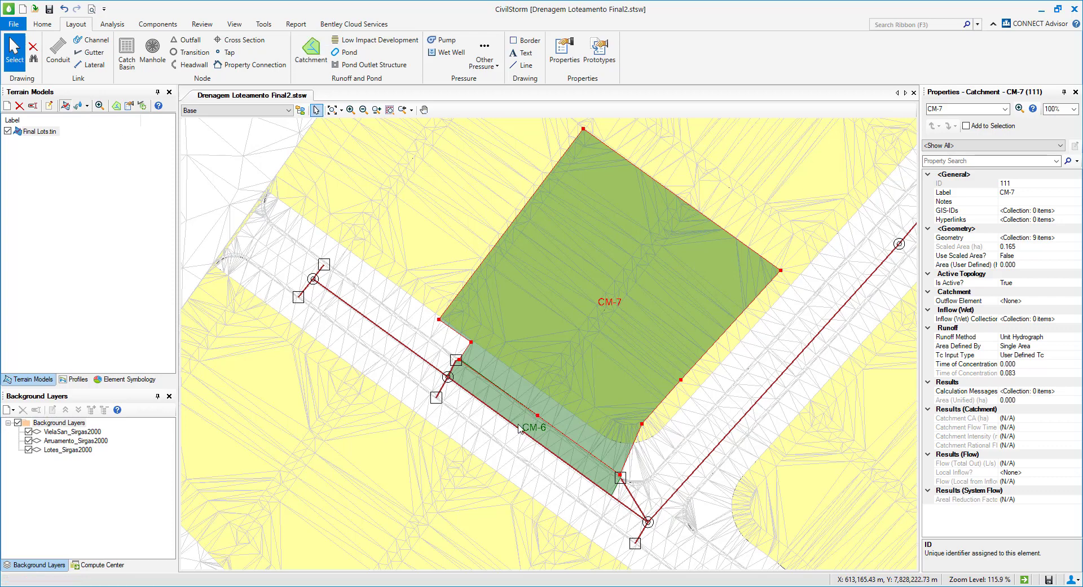
# Set the outflow element of street catchment CM-6 to catch basin CB-7 at its upstream end.
pyautogui.scroll(2, 516, 425)
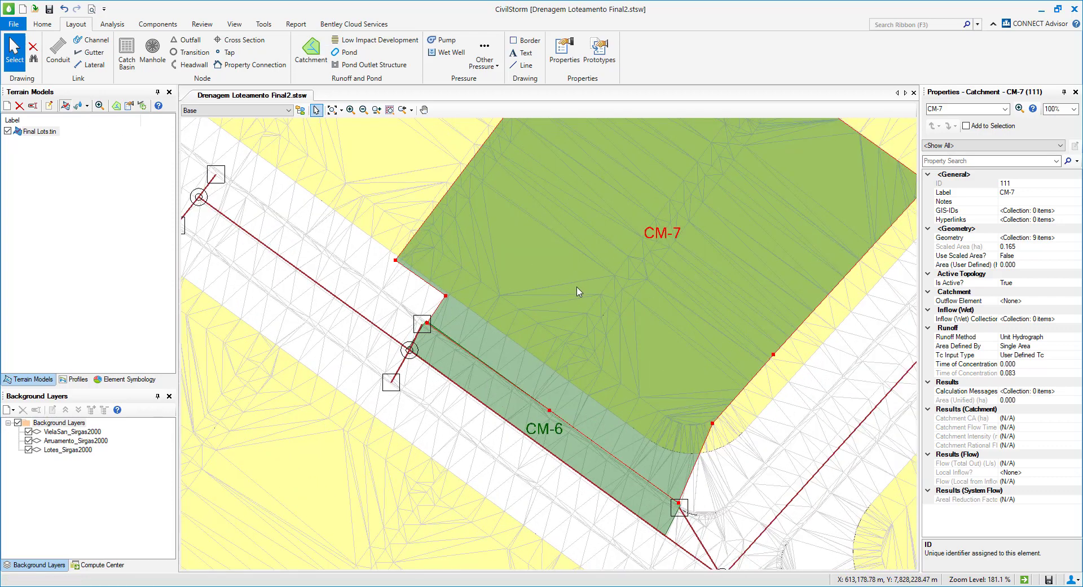
pyautogui.scroll(1, 455, 357)
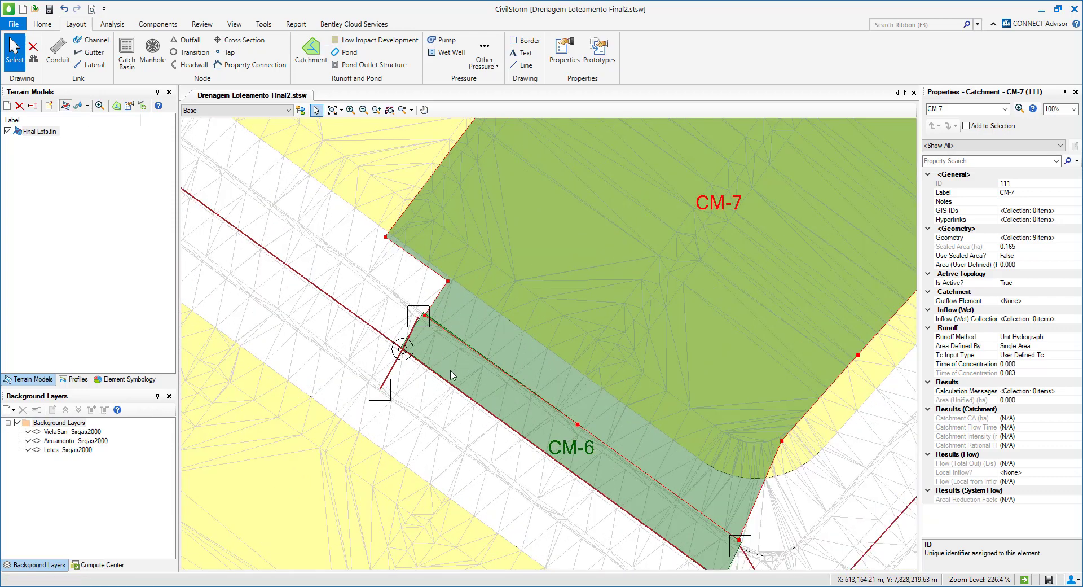
pyautogui.scroll(-2, 472, 382)
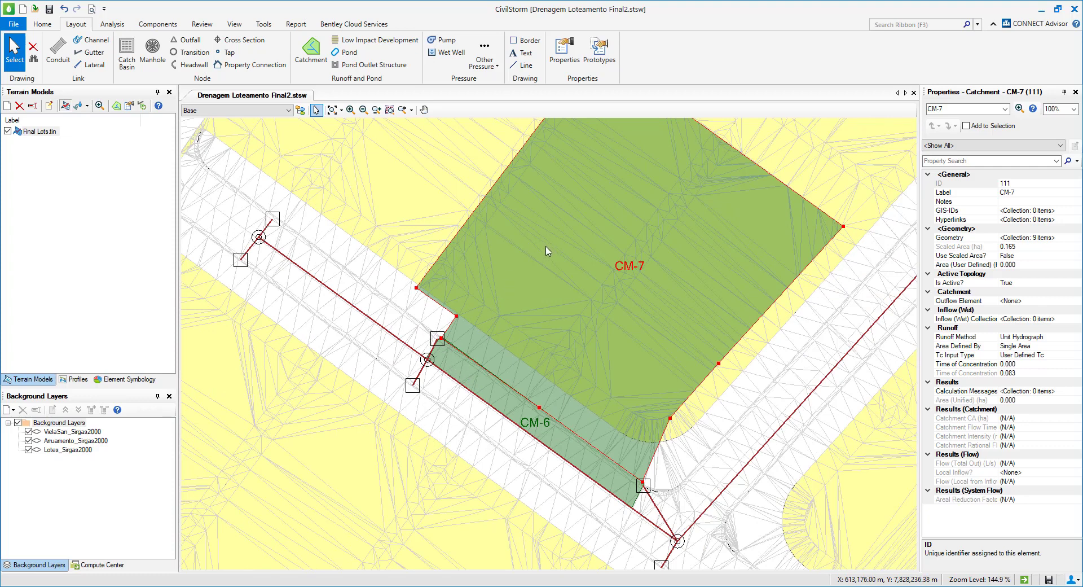
pyautogui.click(478, 387)
pyautogui.scroll(2, 479, 382)
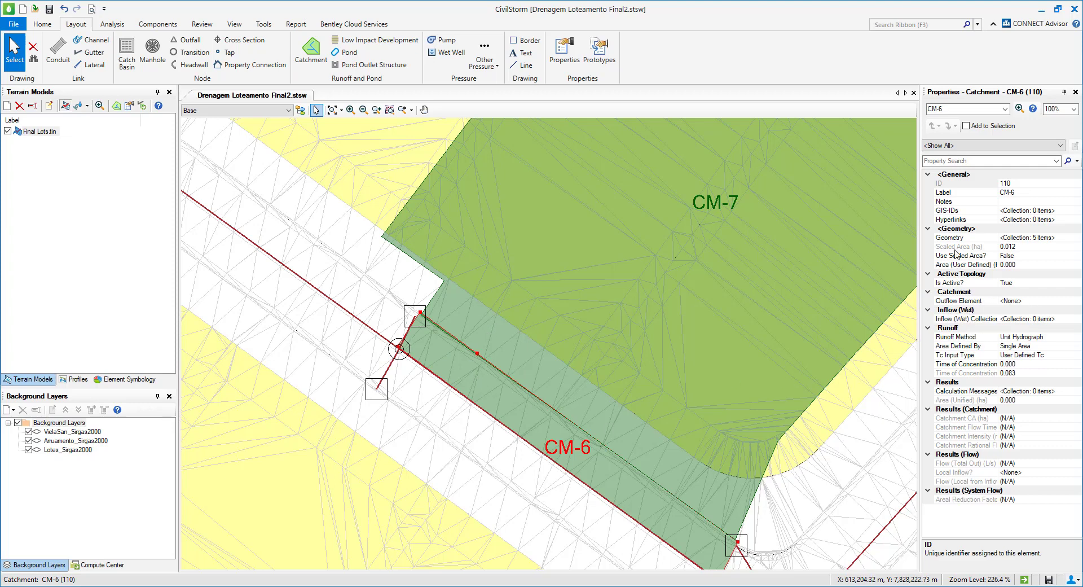
pyautogui.click(953, 300)
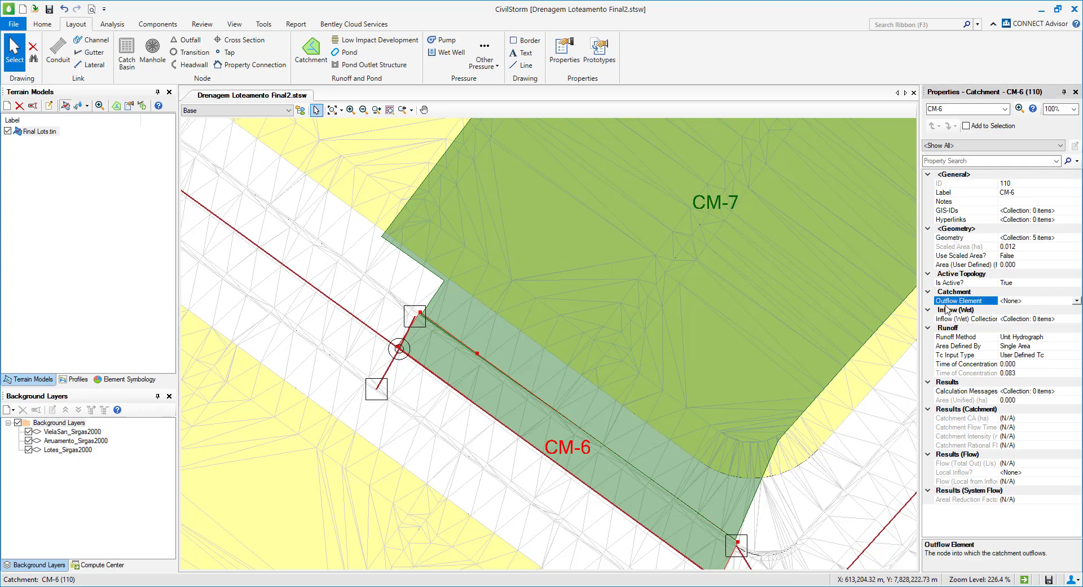
pyautogui.click(1076, 303)
pyautogui.click(1029, 311)
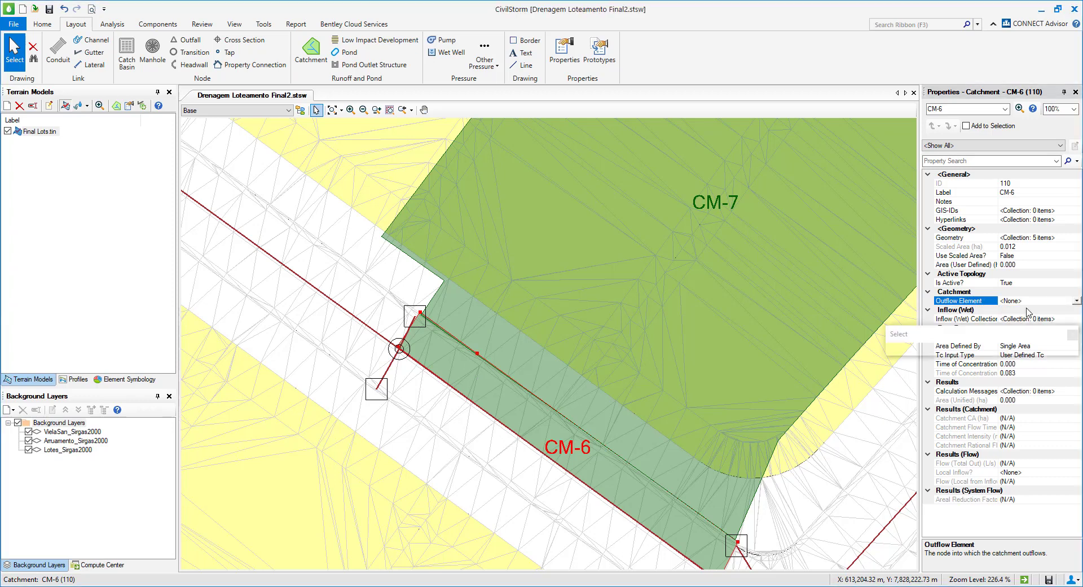
pyautogui.click(416, 316)
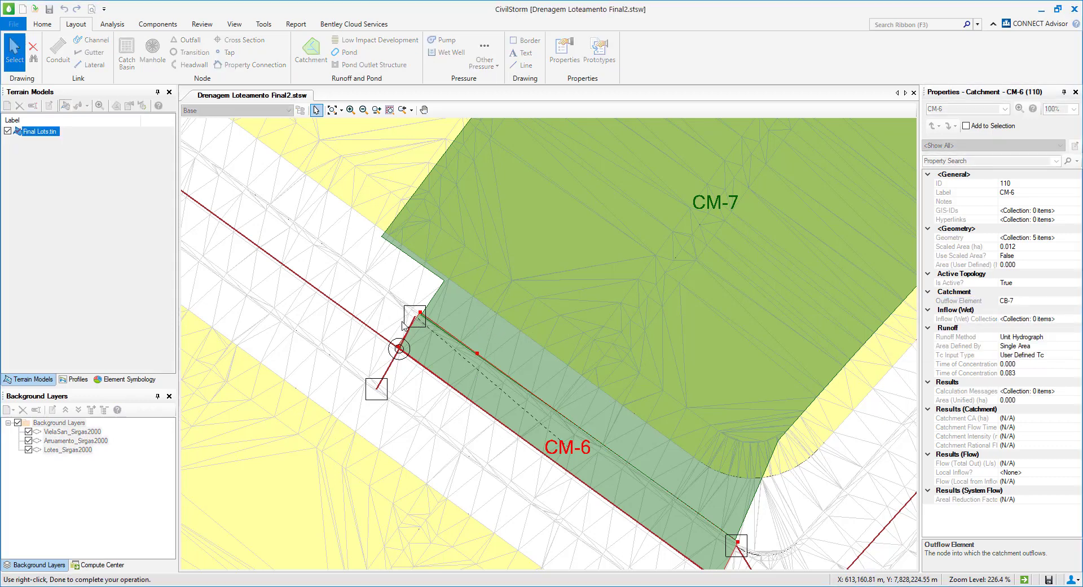
# Assign catch basin CB-7 as the outflow element of lot catchment CM-7.
pyautogui.click(448, 256)
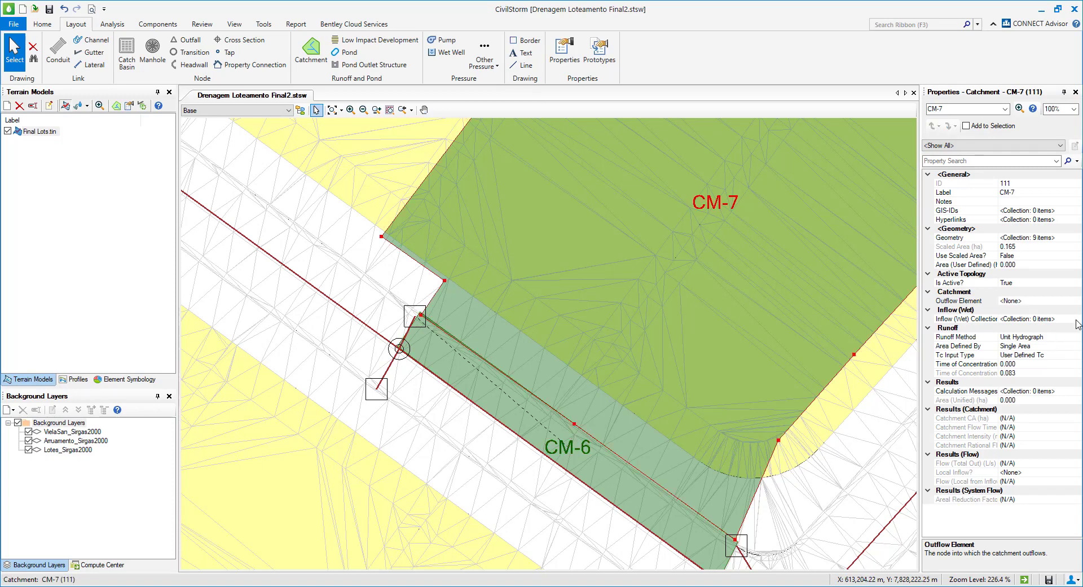
pyautogui.click(1076, 301)
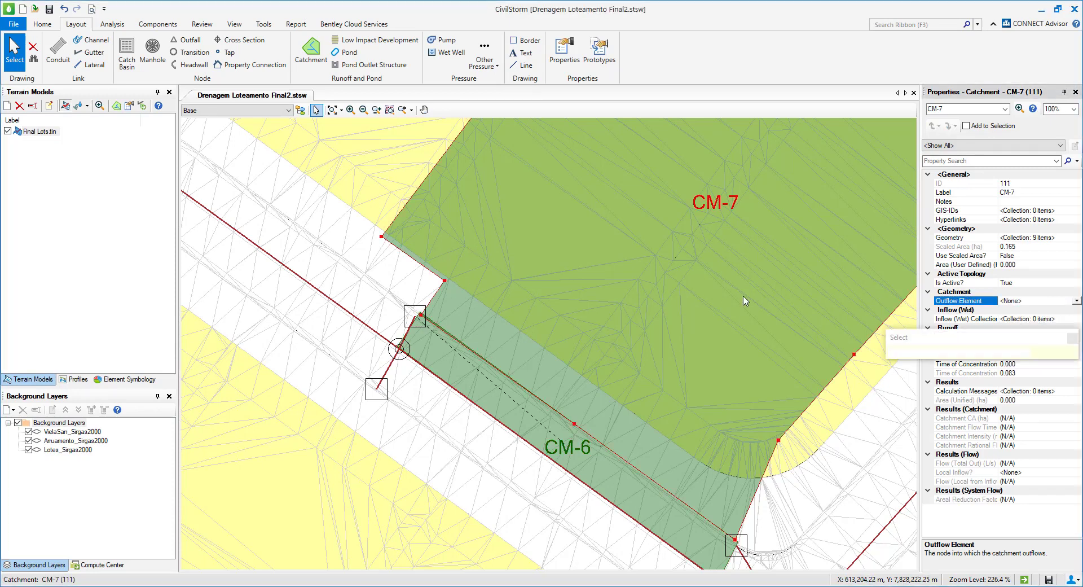
pyautogui.click(415, 316)
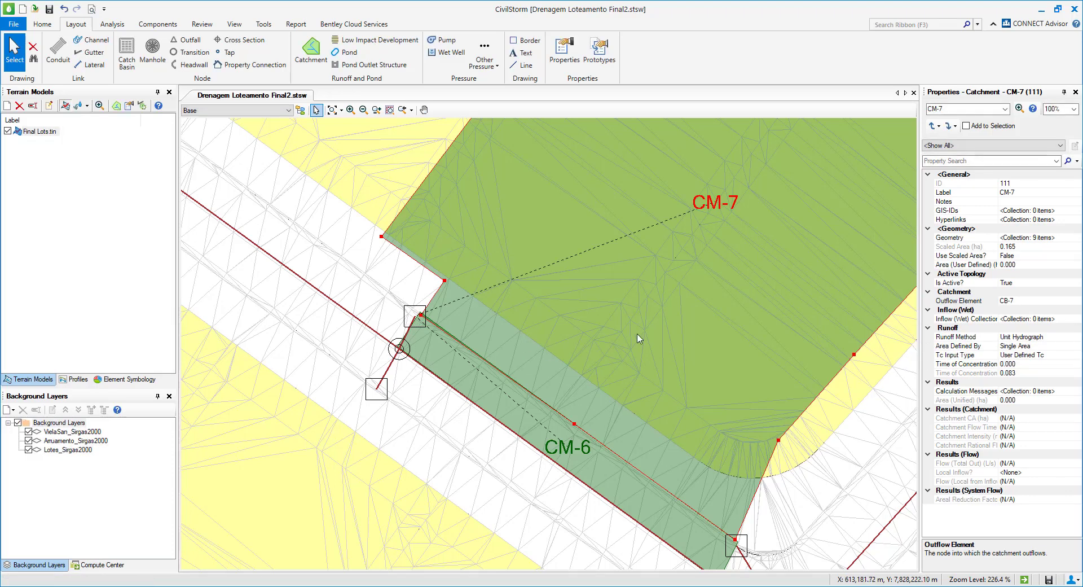
# Examine the Use Scaled Area? property of lot catchment CM-7.
pyautogui.scroll(-1, 499, 322)
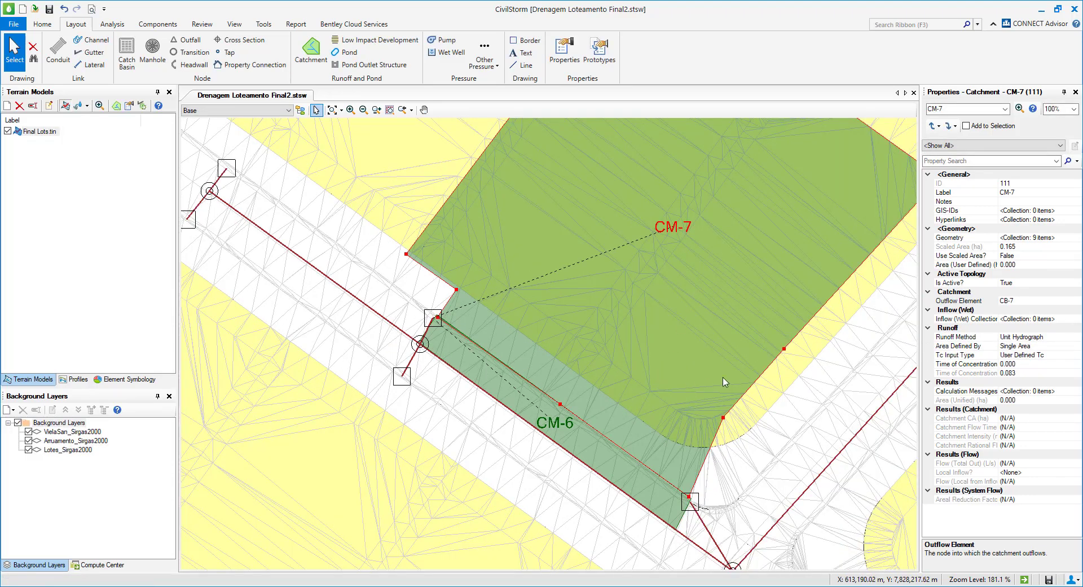
pyautogui.click(971, 257)
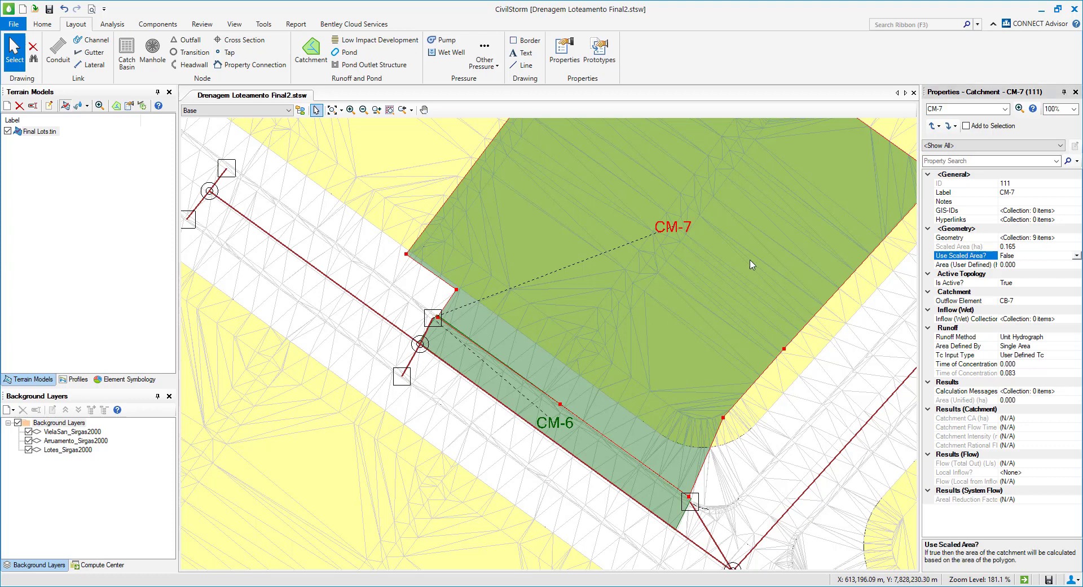
pyautogui.moveTo(705, 319); pyautogui.dragTo(625, 331)
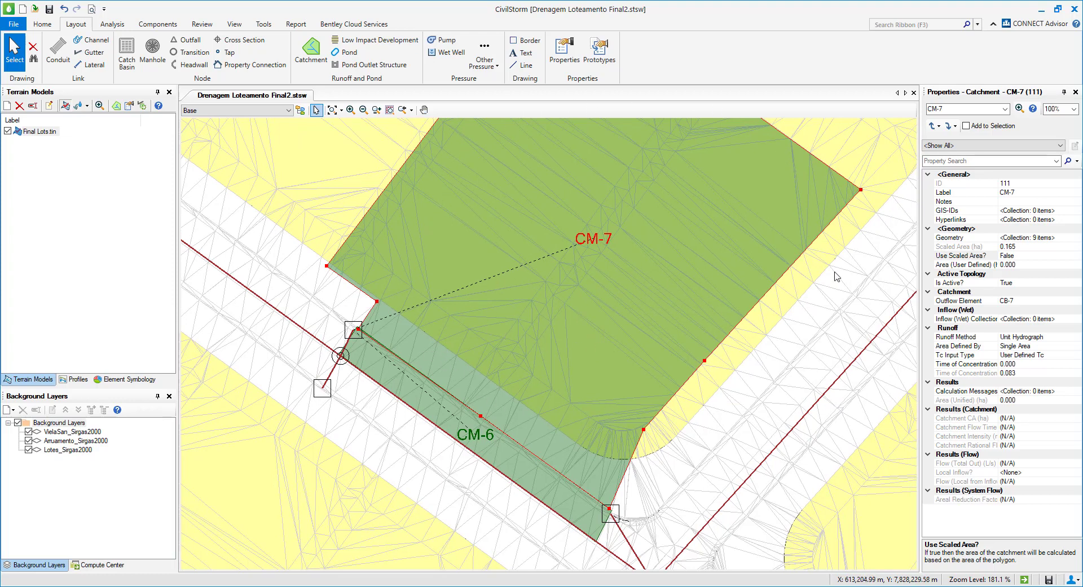
# Set Use Scaled Area? to True for lot catchment CM-7 and check the same property on street catchment CM-6.
pyautogui.doubleClick(981, 257)
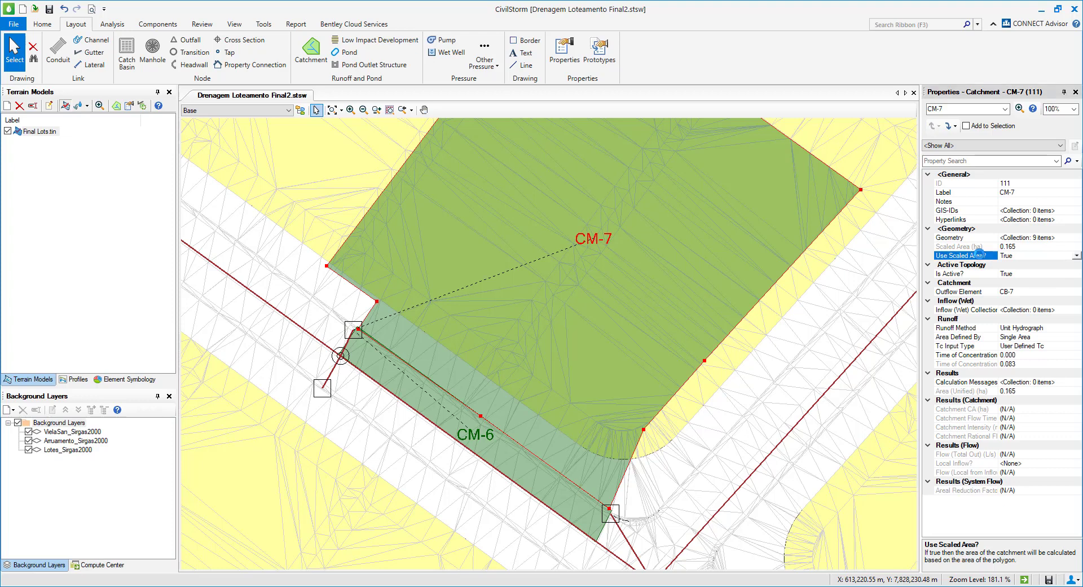
pyautogui.click(438, 418)
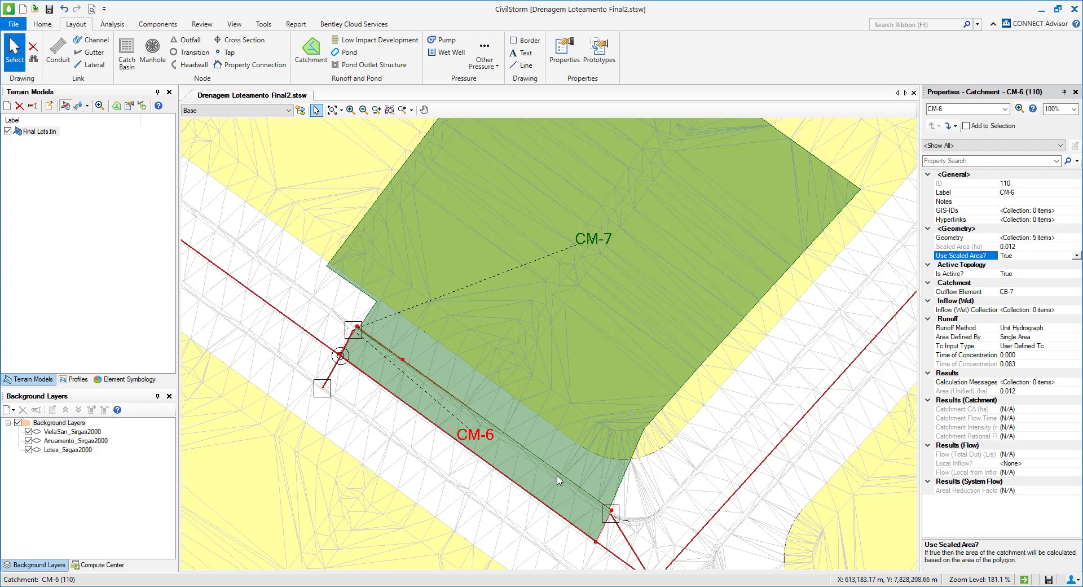
pyautogui.scroll(-1, 598, 461)
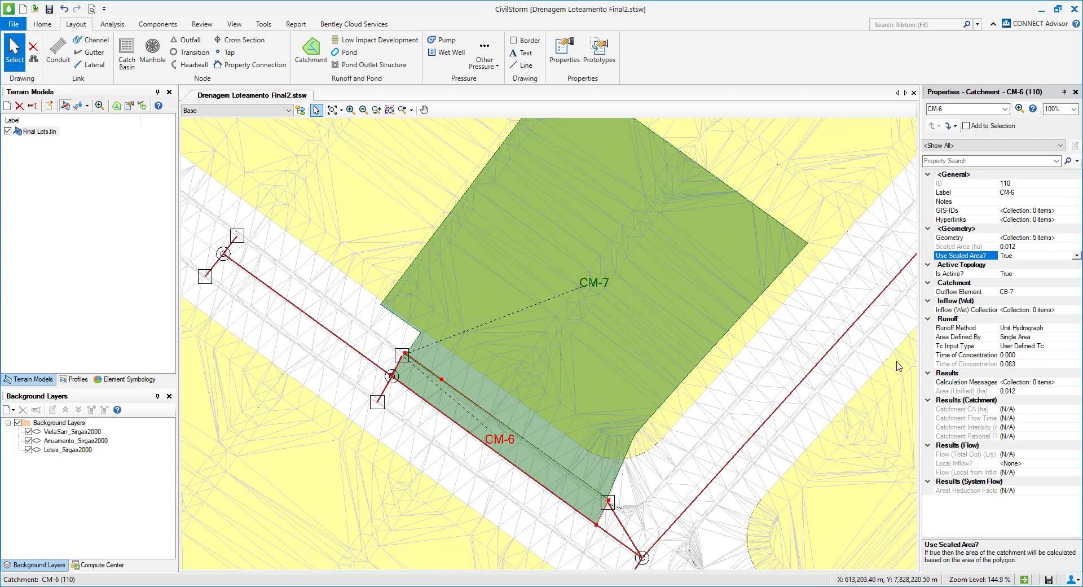
# Examine the runoff methods offered for street catchment CM-6.
pyautogui.click(963, 330)
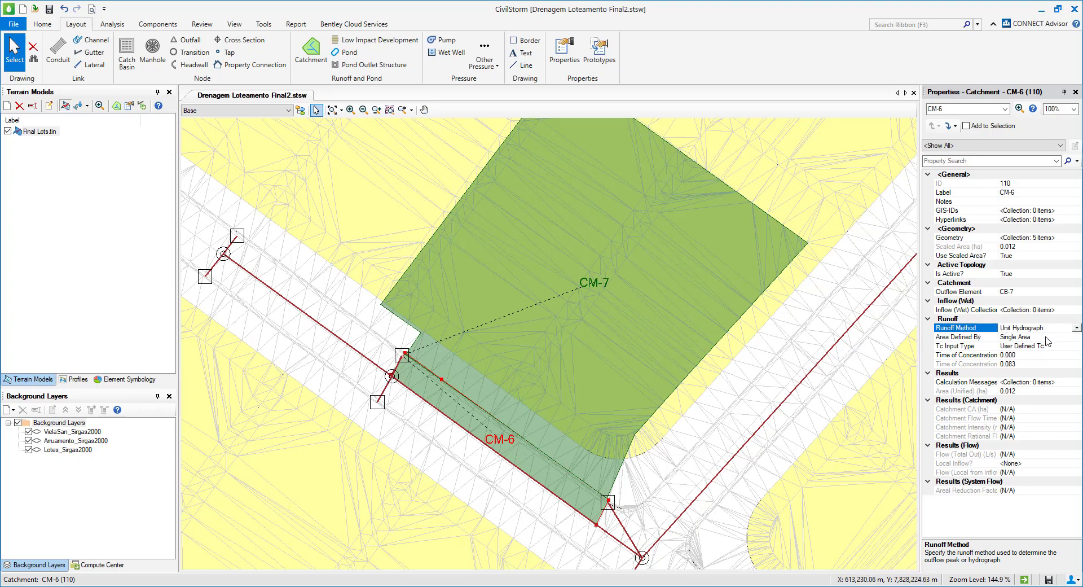
pyautogui.click(1076, 328)
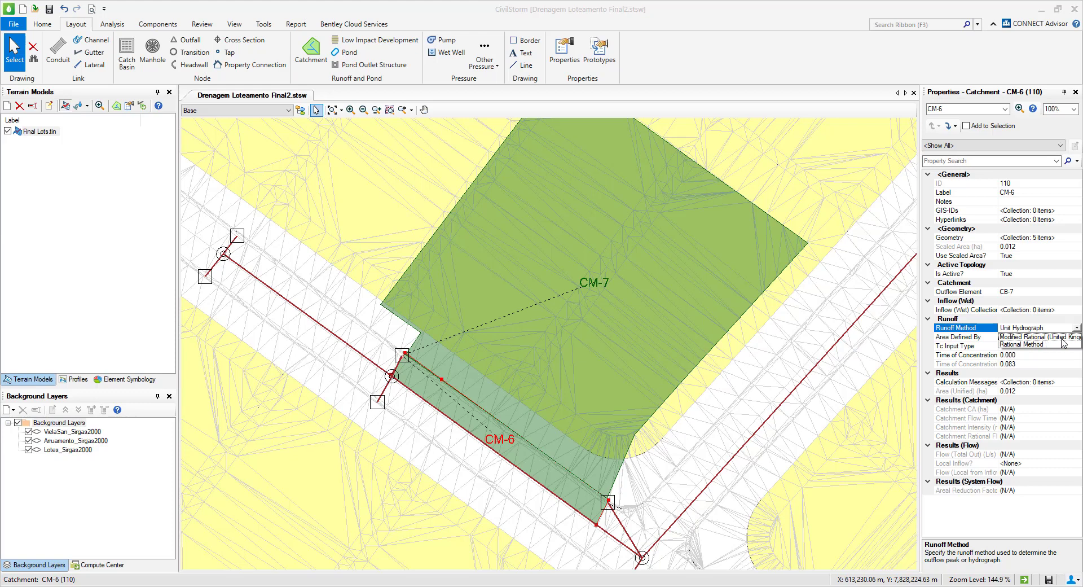
pyautogui.click(994, 333)
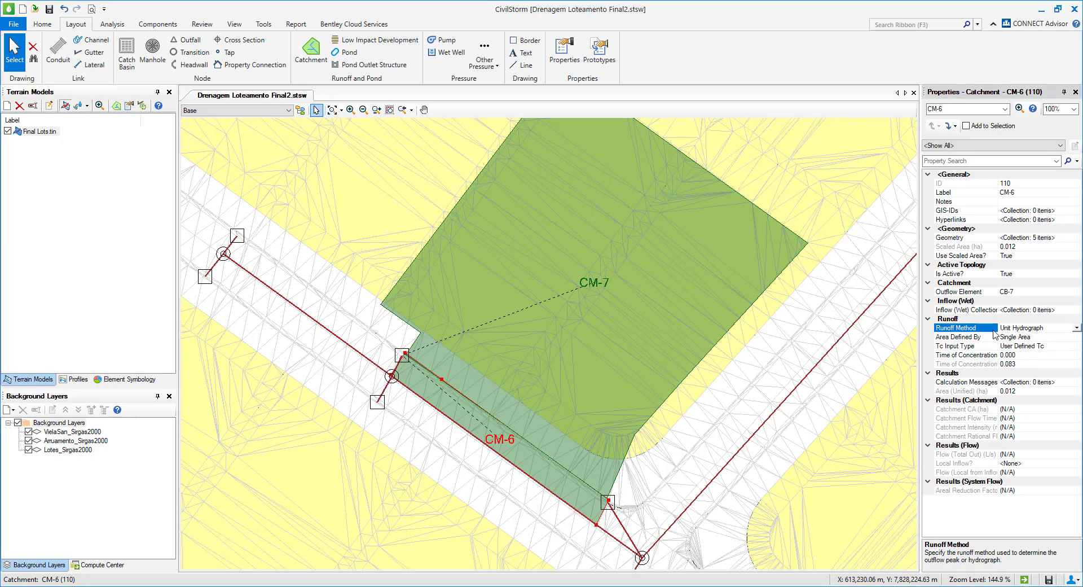
pyautogui.click(1076, 328)
pyautogui.click(994, 332)
# Open the scenario list and examine the solver settings of the Base Calculation Options.
pyautogui.click(45, 24)
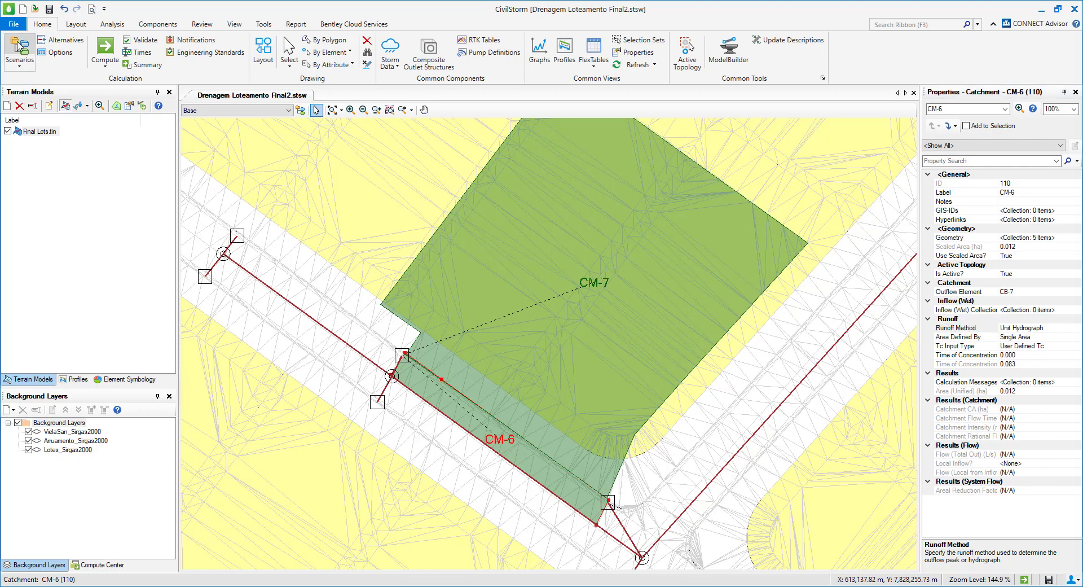
pyautogui.click(21, 45)
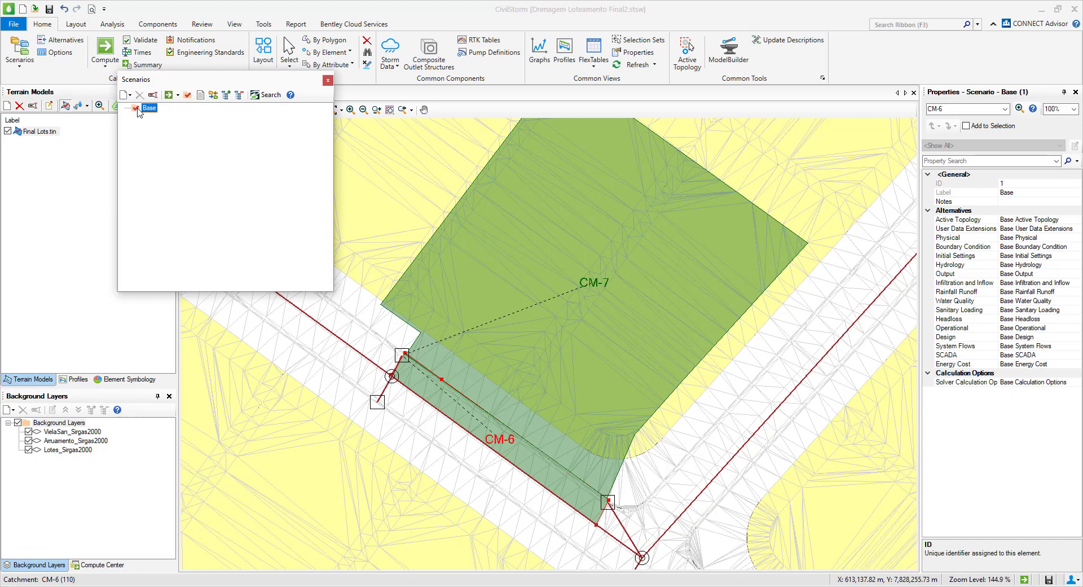
pyautogui.click(61, 54)
pyautogui.click(163, 118)
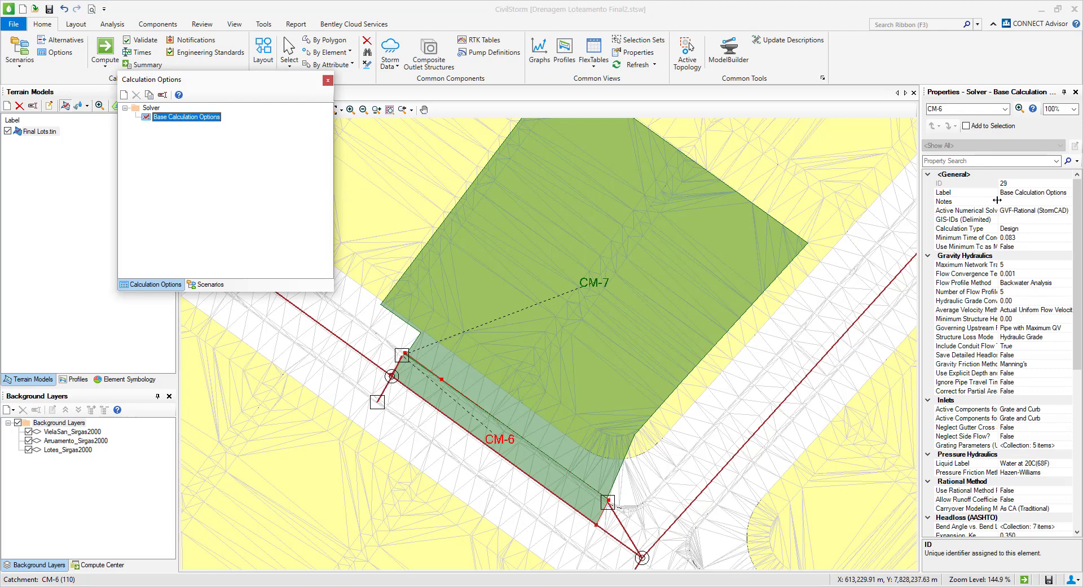
pyautogui.moveTo(998, 201); pyautogui.dragTo(1006, 201)
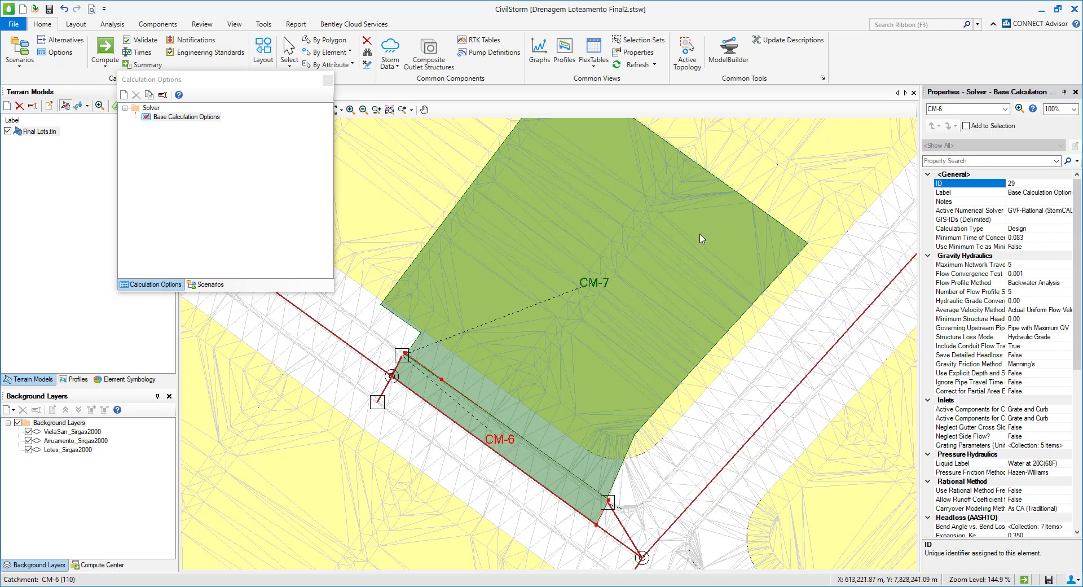
# Check which solver calculation options the Base scenario uses, widen the properties display, and review that option set.
pyautogui.click(200, 284)
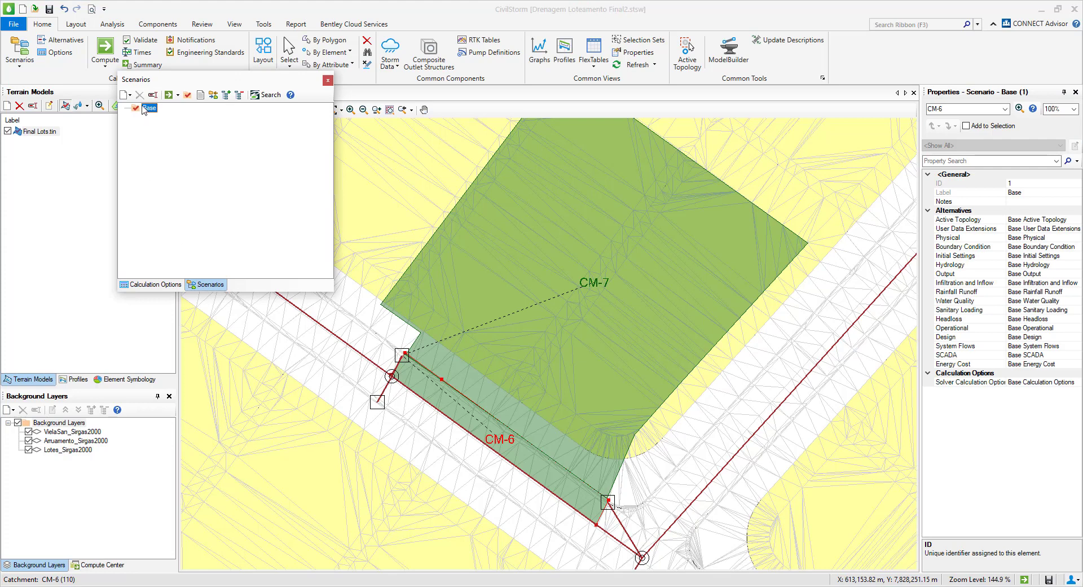
pyautogui.moveTo(1006, 360); pyautogui.dragTo(1014, 357)
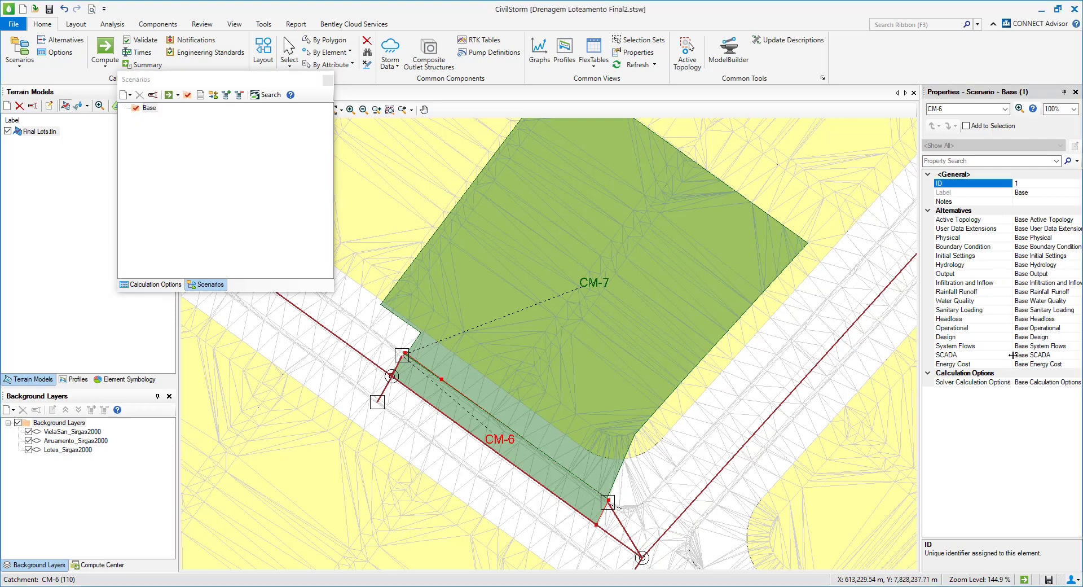
pyautogui.click(1017, 383)
pyautogui.moveTo(920, 371); pyautogui.dragTo(872, 370)
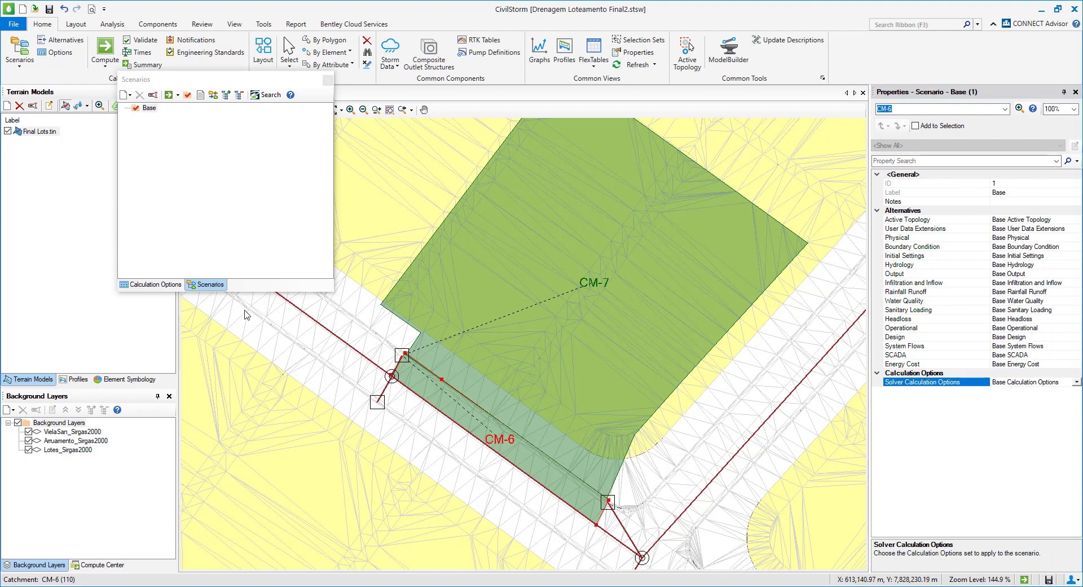
pyautogui.click(156, 284)
pyautogui.click(174, 116)
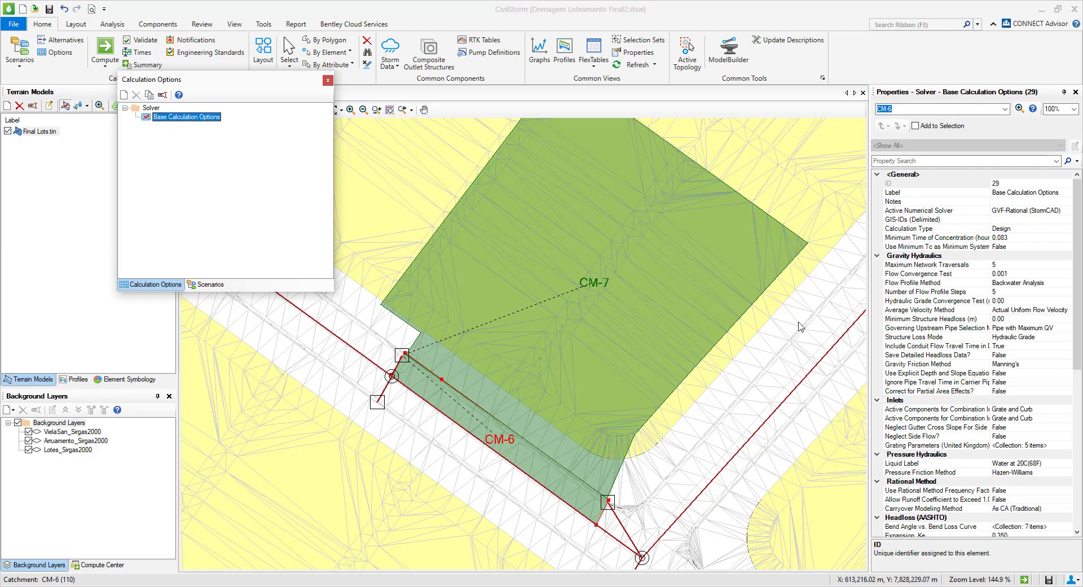
# Compare the runoff methods offered for lot catchment CM-7 with the active numerical solver in the Base Calculation Options.
pyautogui.click(727, 338)
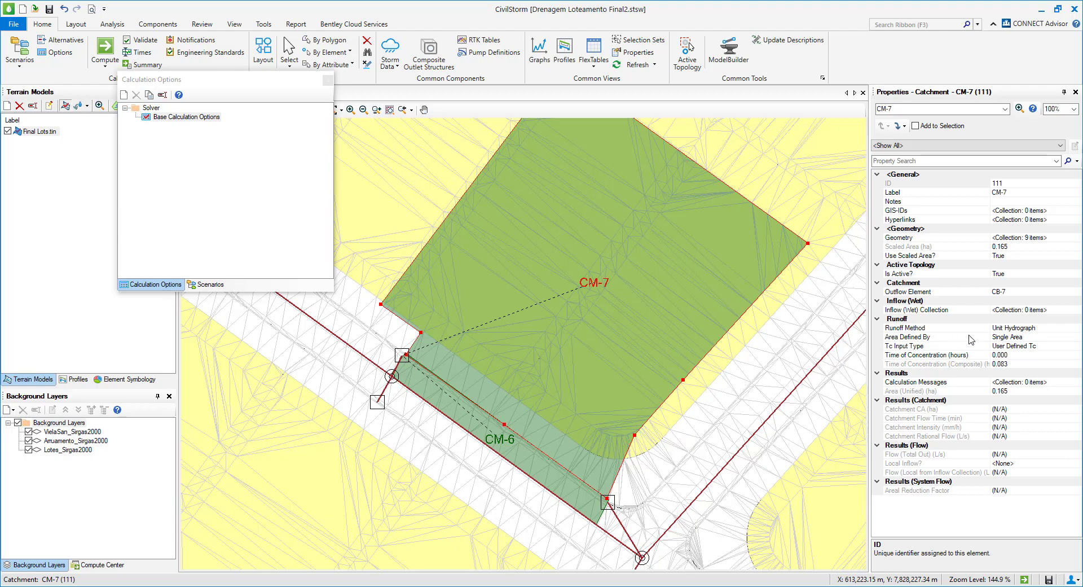
pyautogui.click(1076, 328)
pyautogui.click(1078, 328)
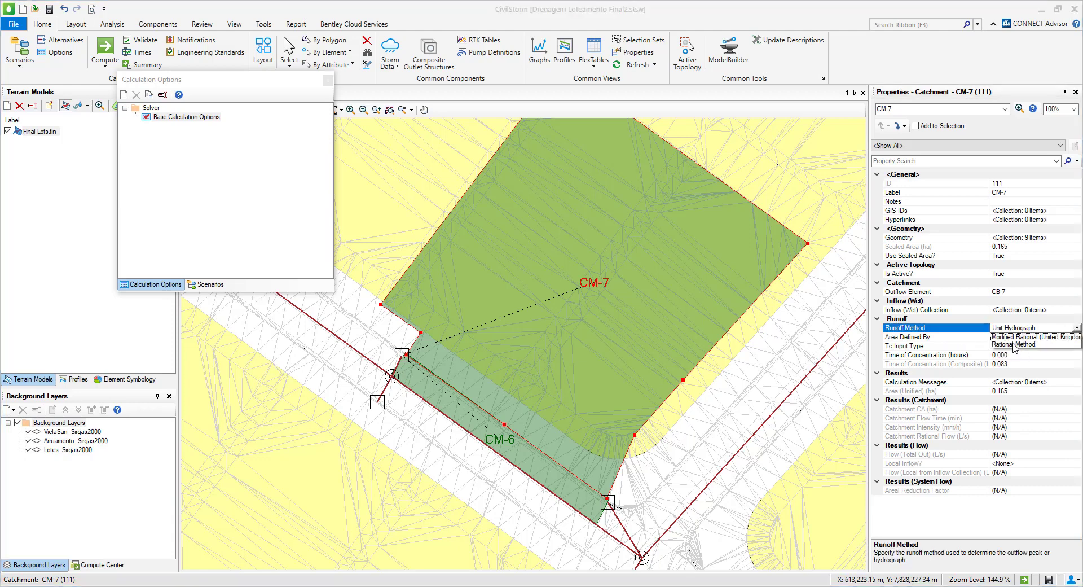
pyautogui.click(1052, 328)
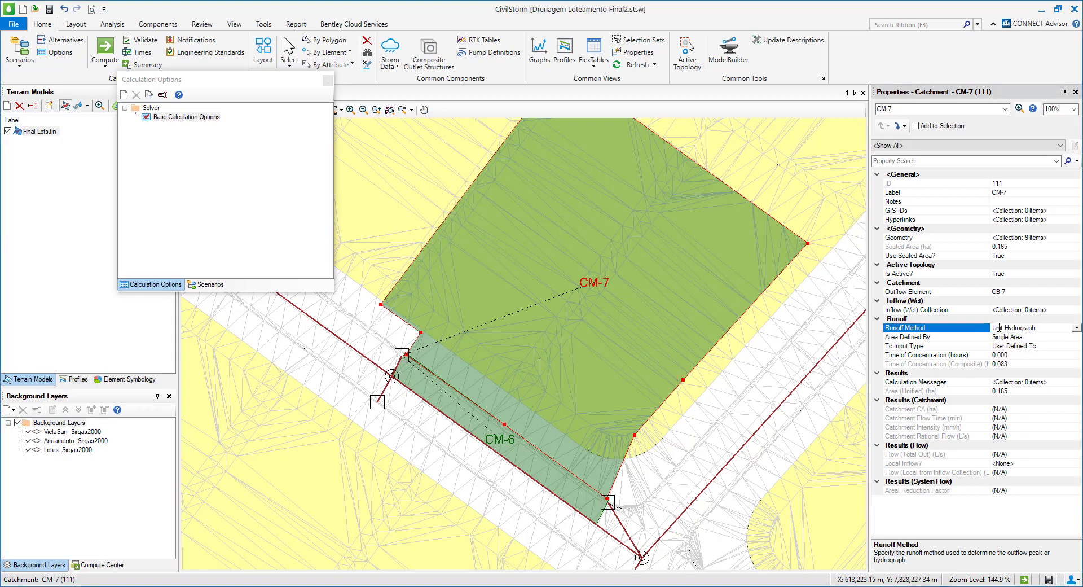
pyautogui.moveTo(1042, 328); pyautogui.dragTo(966, 329)
pyautogui.click(199, 118)
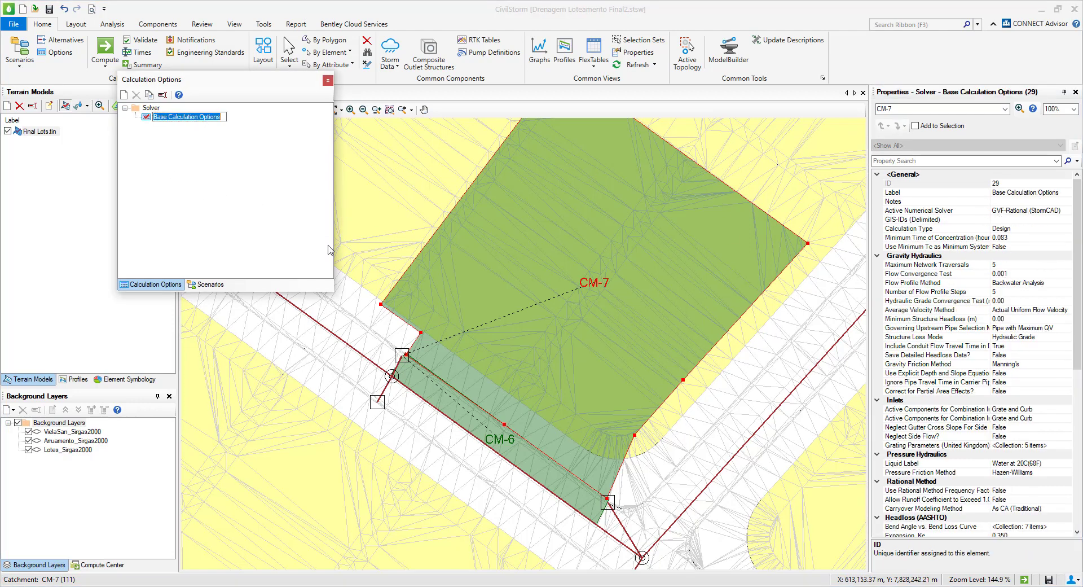
pyautogui.click(697, 369)
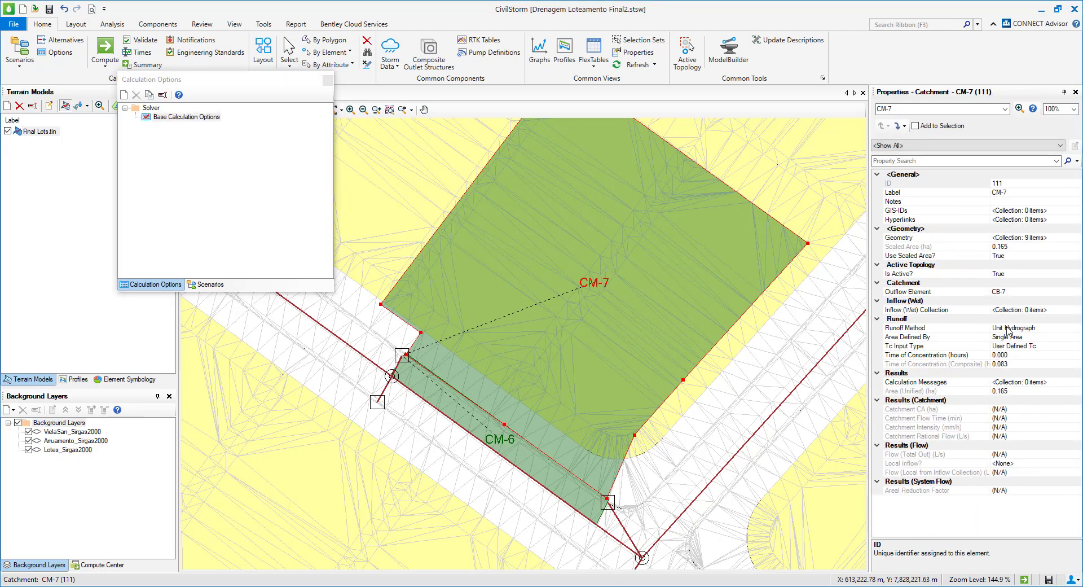
pyautogui.click(1028, 327)
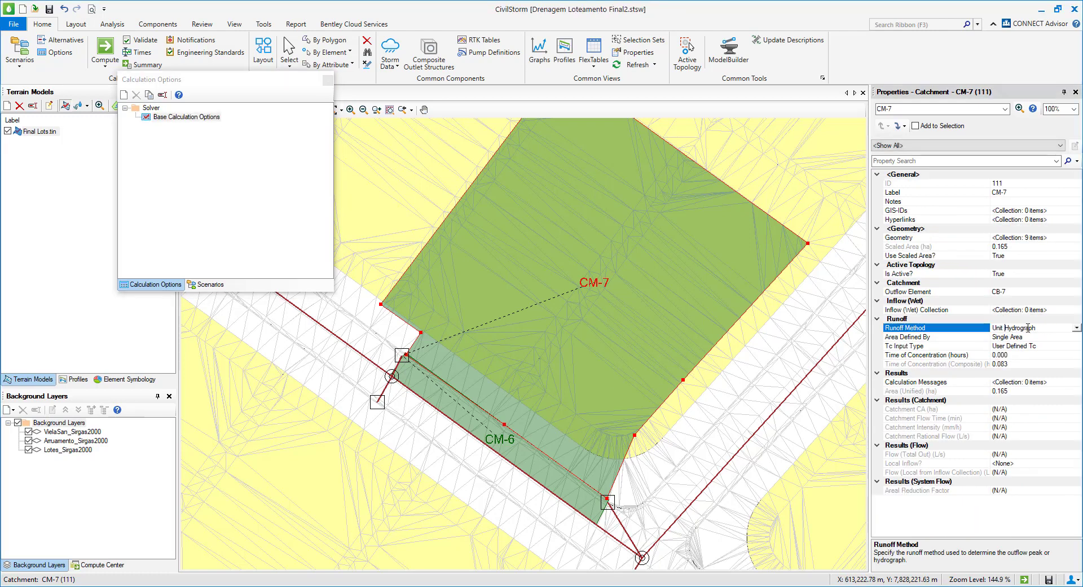
pyautogui.click(1077, 327)
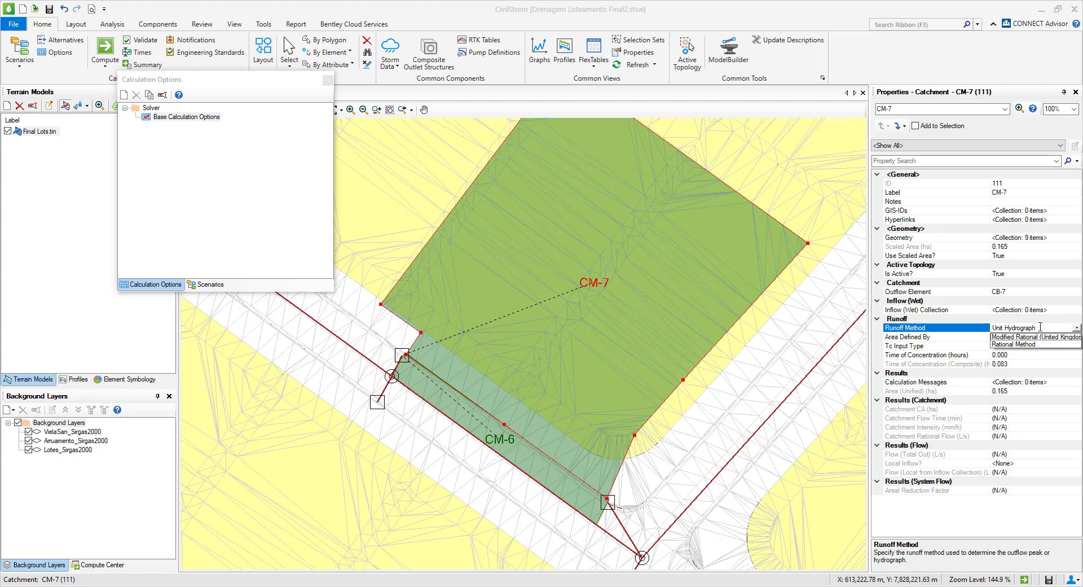
# Set the active numerical solver of the Base Calculation Options to Explicit (SWMM Solvers).
pyautogui.click(171, 118)
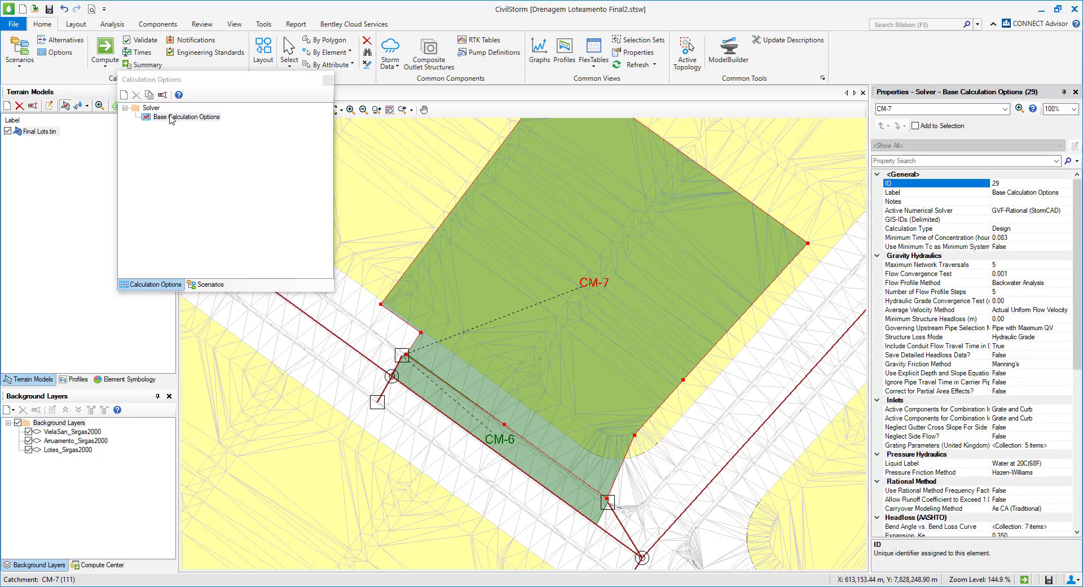
pyautogui.click(167, 117)
pyautogui.click(145, 119)
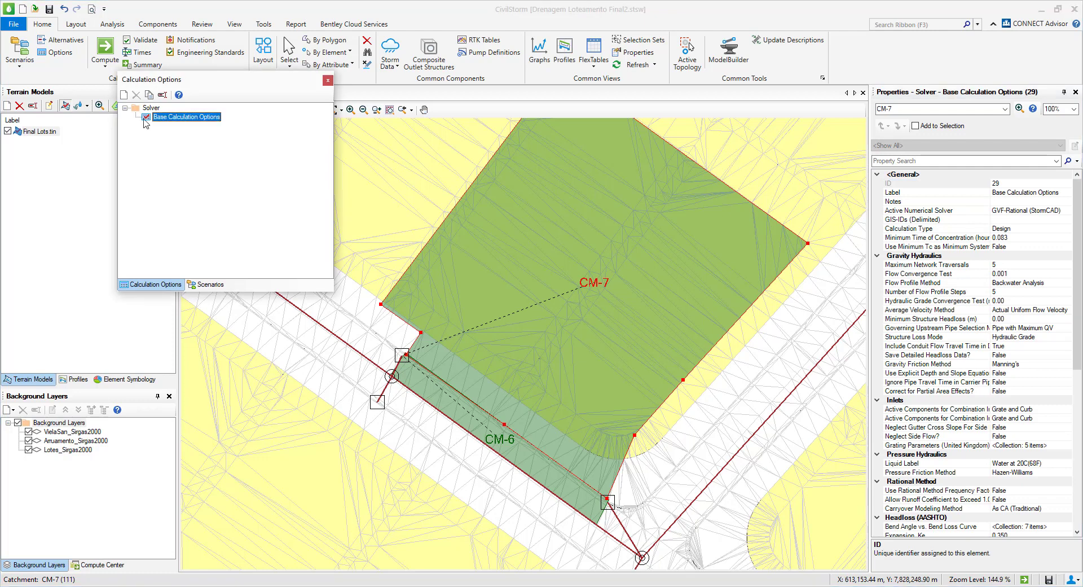
pyautogui.click(1024, 210)
pyautogui.click(1024, 210)
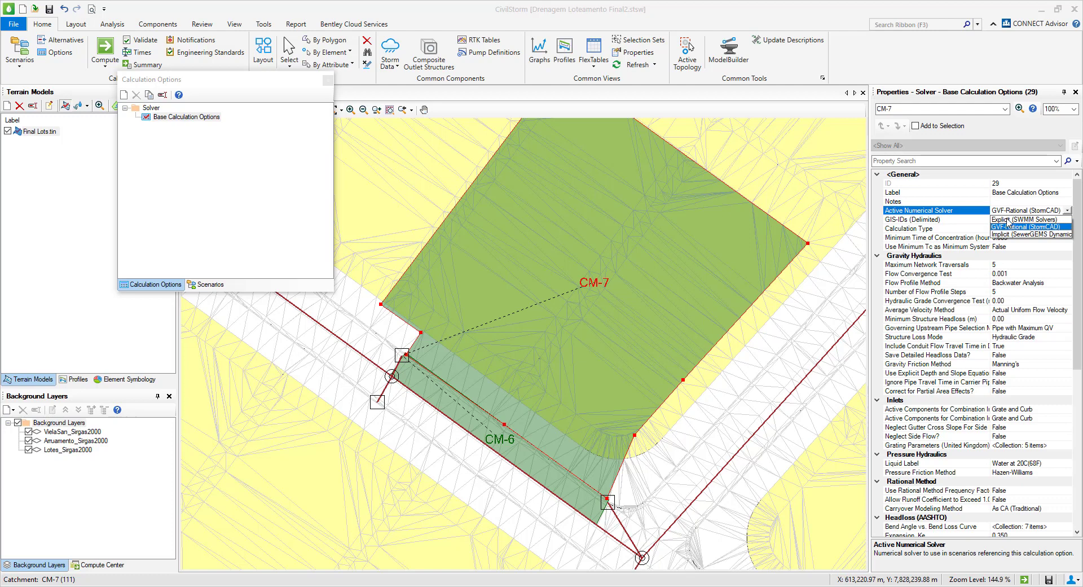
pyautogui.click(1004, 220)
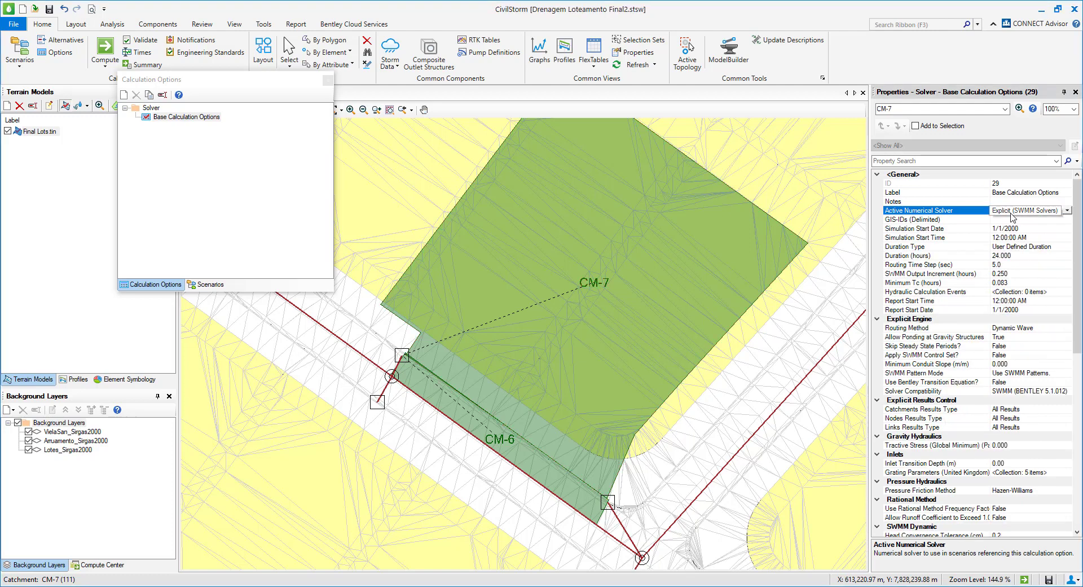
# Examine the runoff methods available for lot catchment CM-7 under the explicit SWMM solver.
pyautogui.click(772, 285)
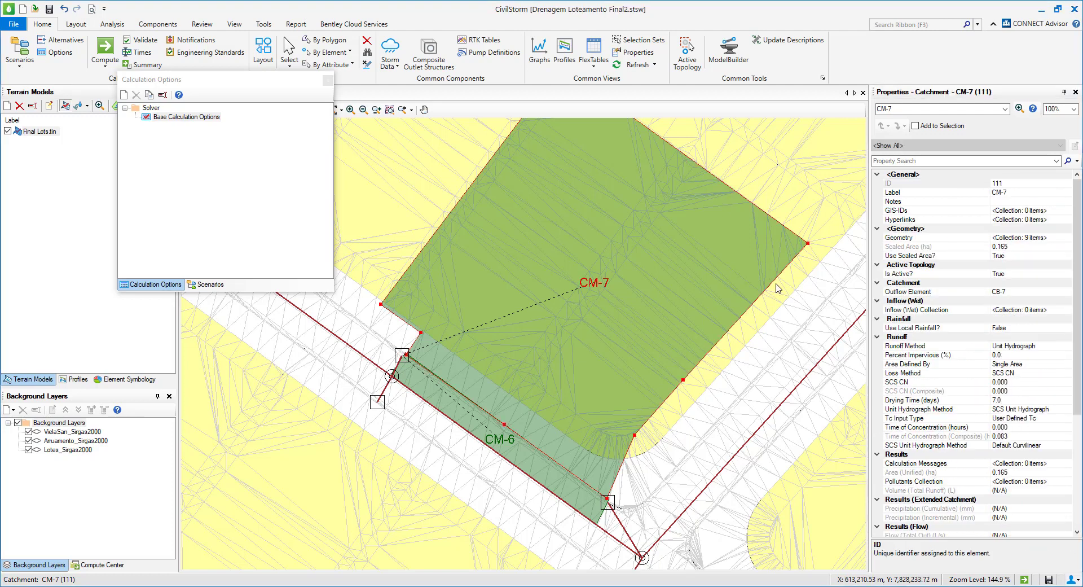
pyautogui.click(1071, 347)
pyautogui.click(1067, 346)
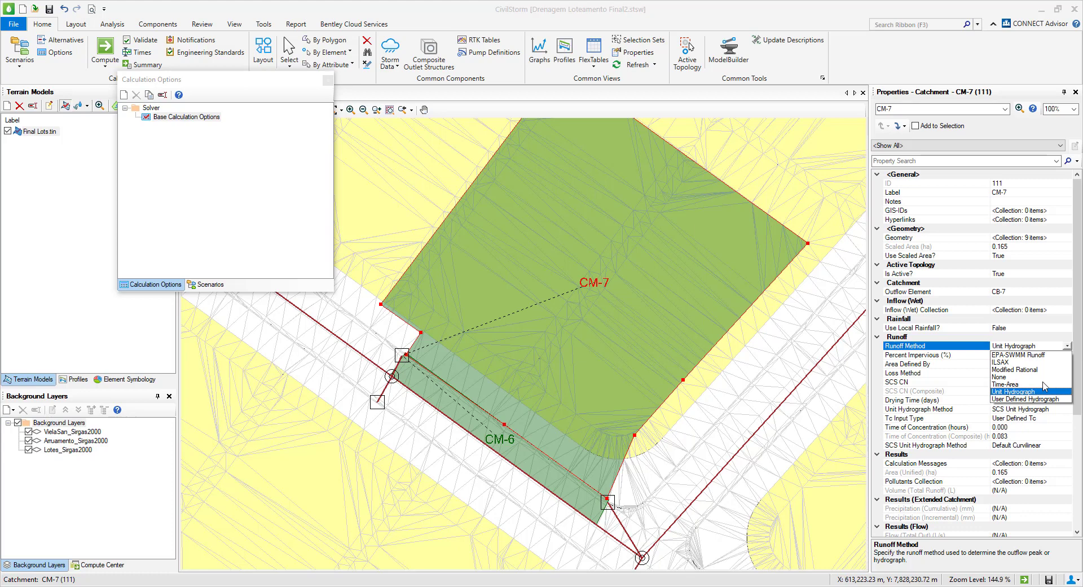
# Restore the active numerical solver of the Base Calculation Options to GVF-Rational (StormCAD).
pyautogui.click(198, 117)
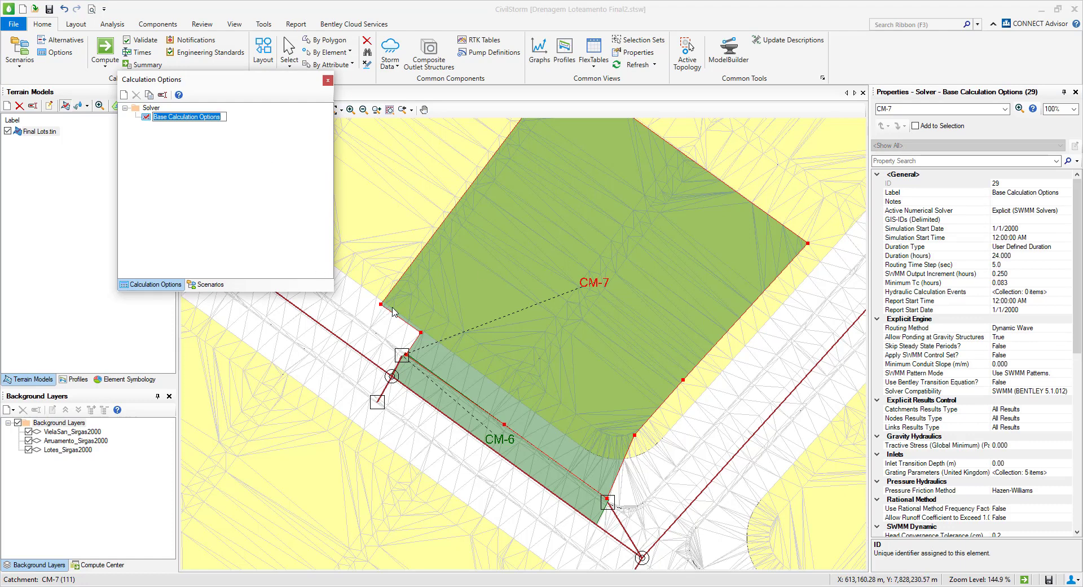
pyautogui.click(180, 133)
pyautogui.click(160, 117)
pyautogui.click(1054, 210)
pyautogui.click(1067, 210)
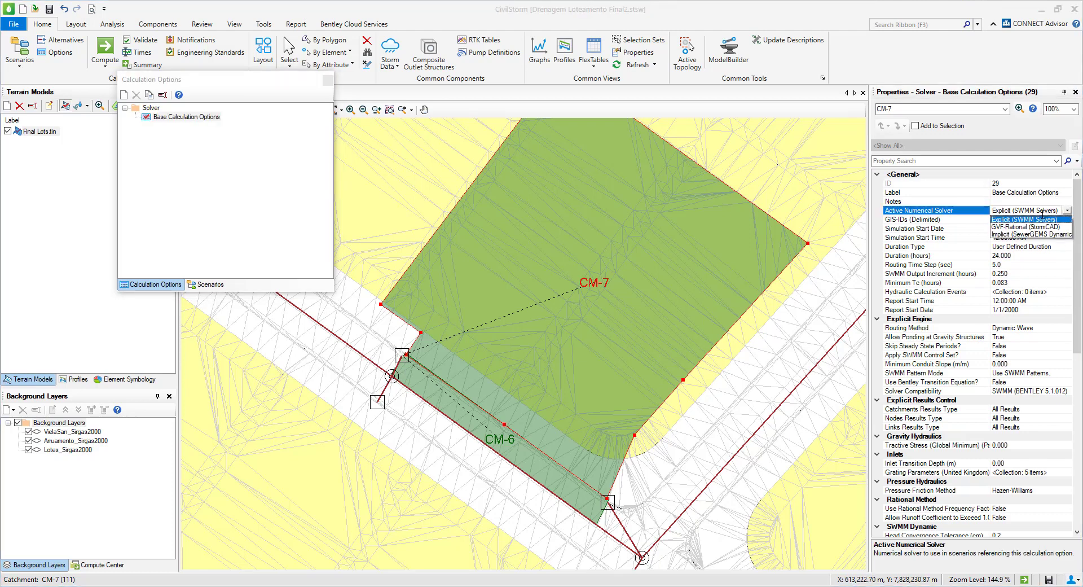
pyautogui.click(1021, 227)
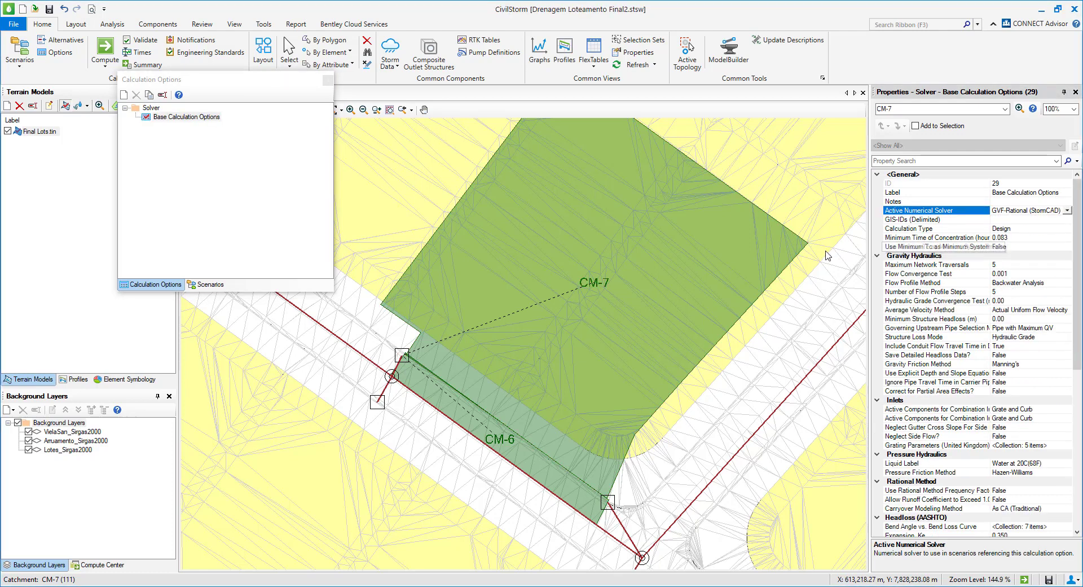
# Set the runoff method of lot catchment CM-7 to Rational Method.
pyautogui.click(779, 281)
pyautogui.click(1065, 328)
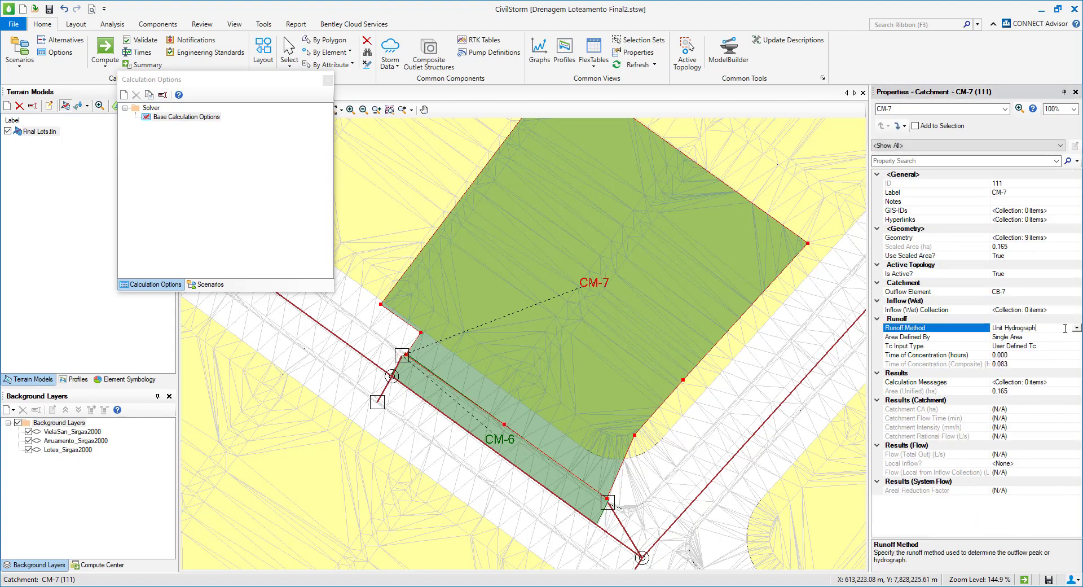
pyautogui.click(1076, 328)
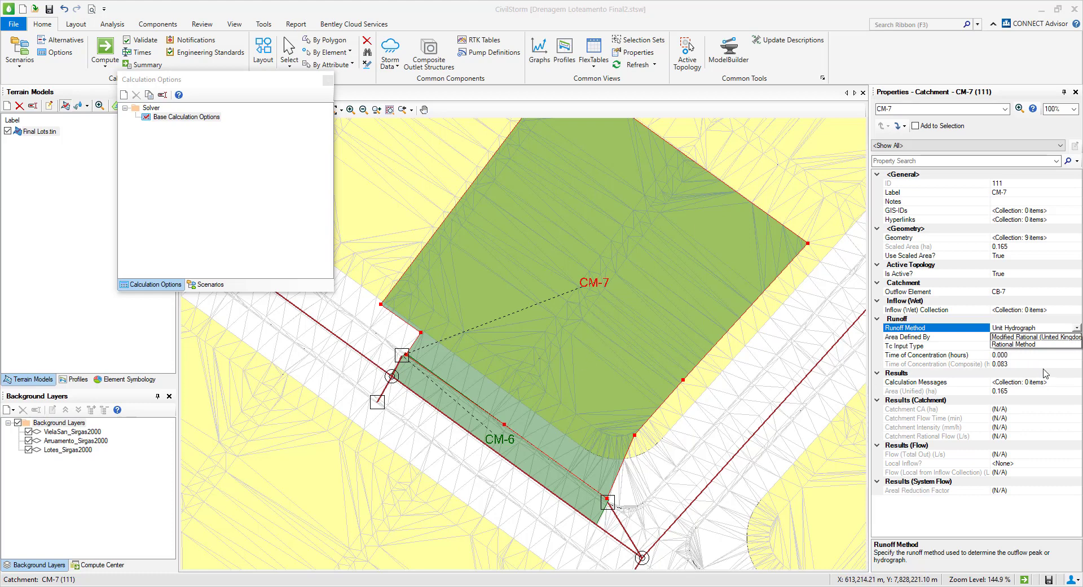
pyautogui.click(1015, 344)
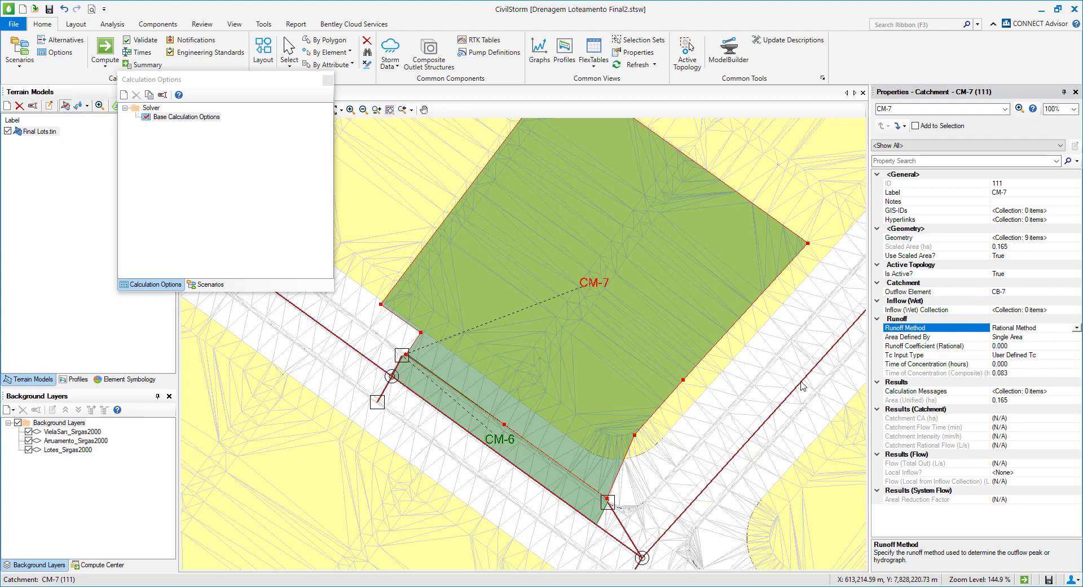
# Create a new catchment prototype in the Prototypes manager, moving the Calculation Options window clear of the drawing.
pyautogui.click(234, 24)
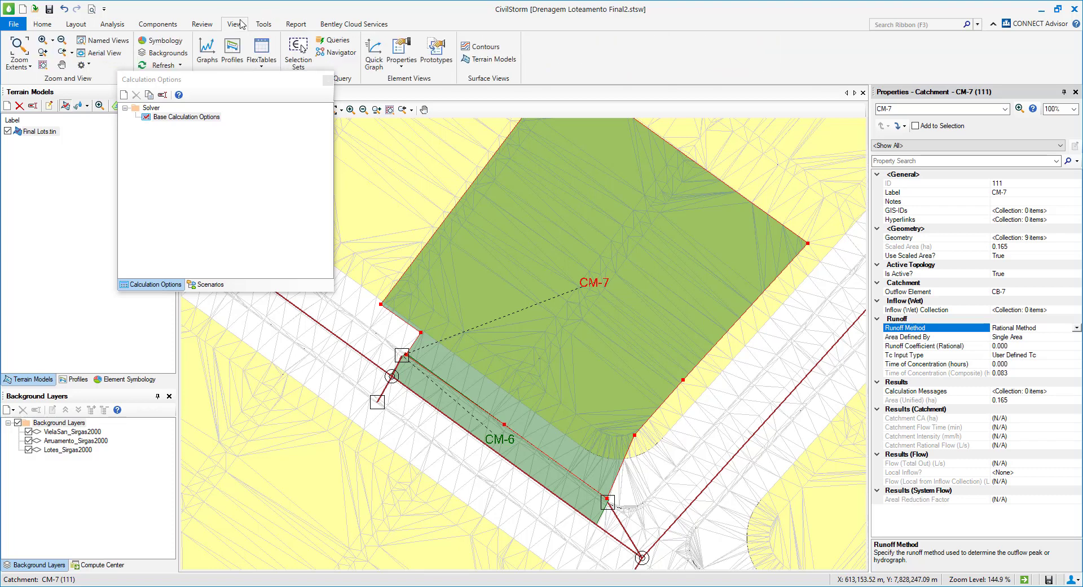
pyautogui.click(229, 85)
pyautogui.moveTo(230, 85); pyautogui.dragTo(131, 159)
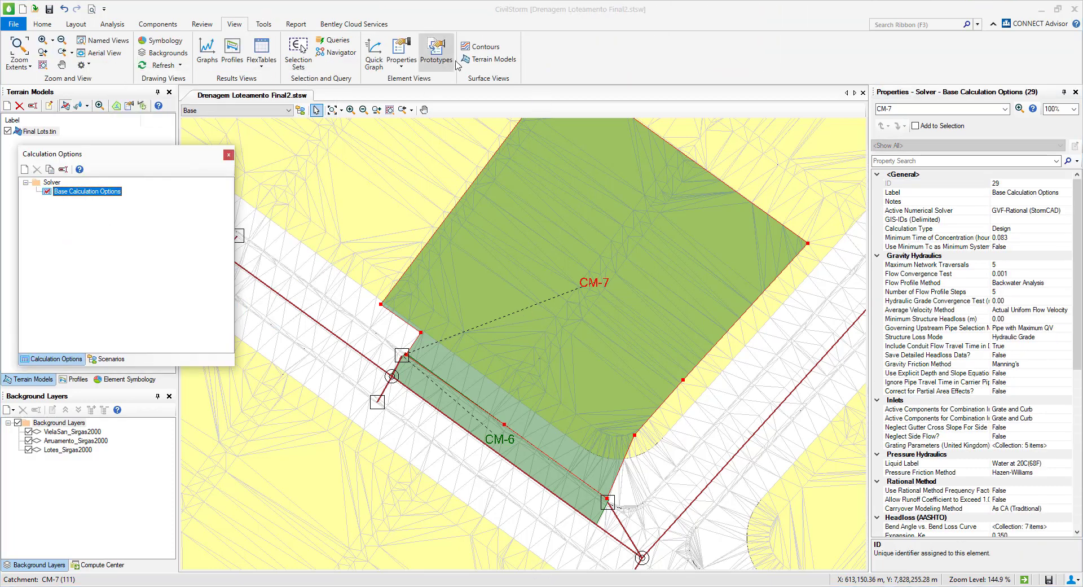
pyautogui.click(436, 52)
pyautogui.moveTo(256, 79); pyautogui.dragTo(699, 153)
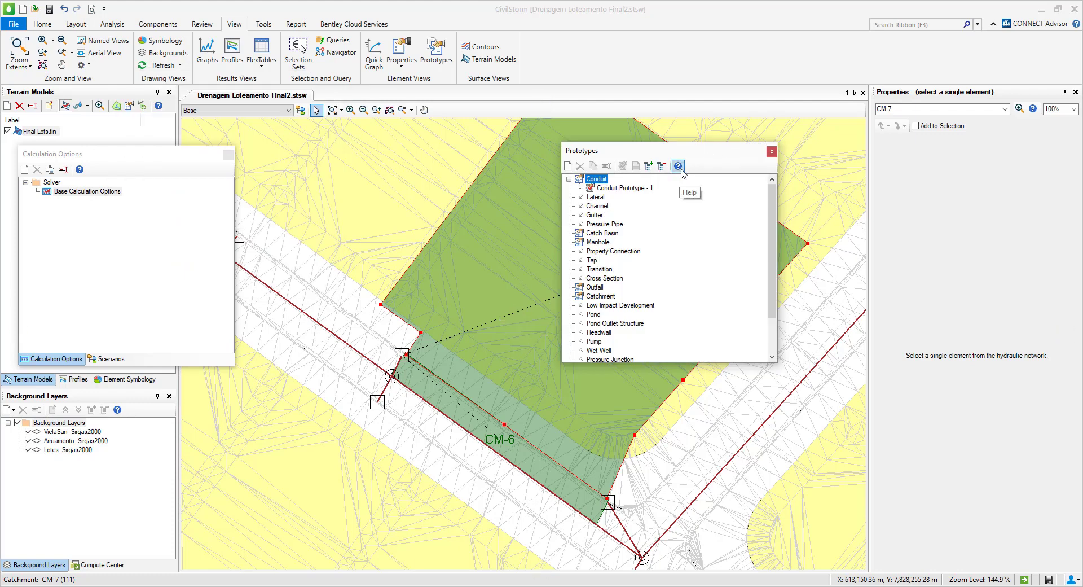
pyautogui.click(604, 299)
pyautogui.click(567, 166)
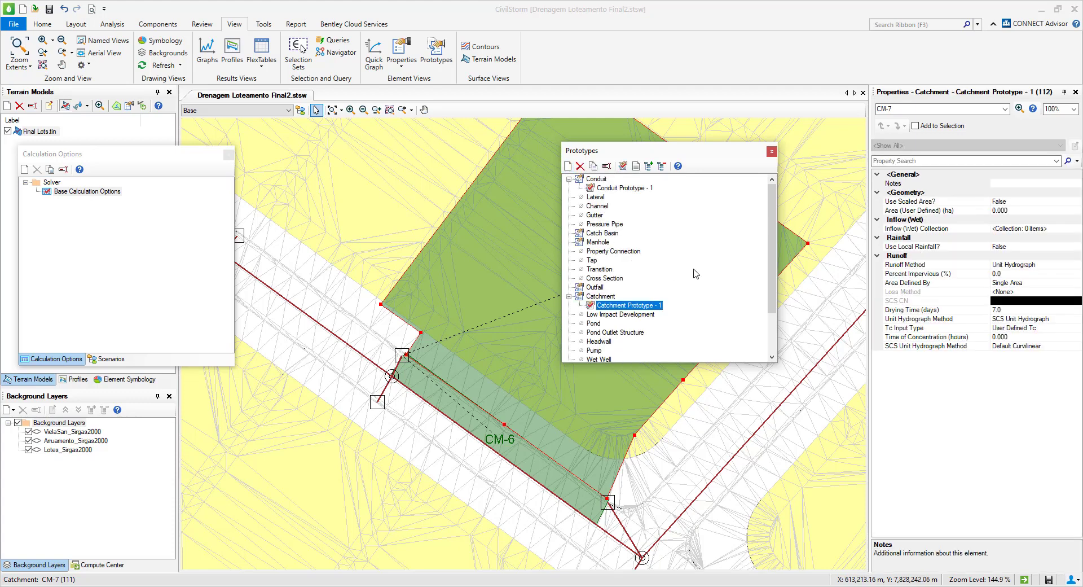
# Set the catchment prototype's Use Scaled Area to True and its runoff method to Rational Method.
pyautogui.click(926, 202)
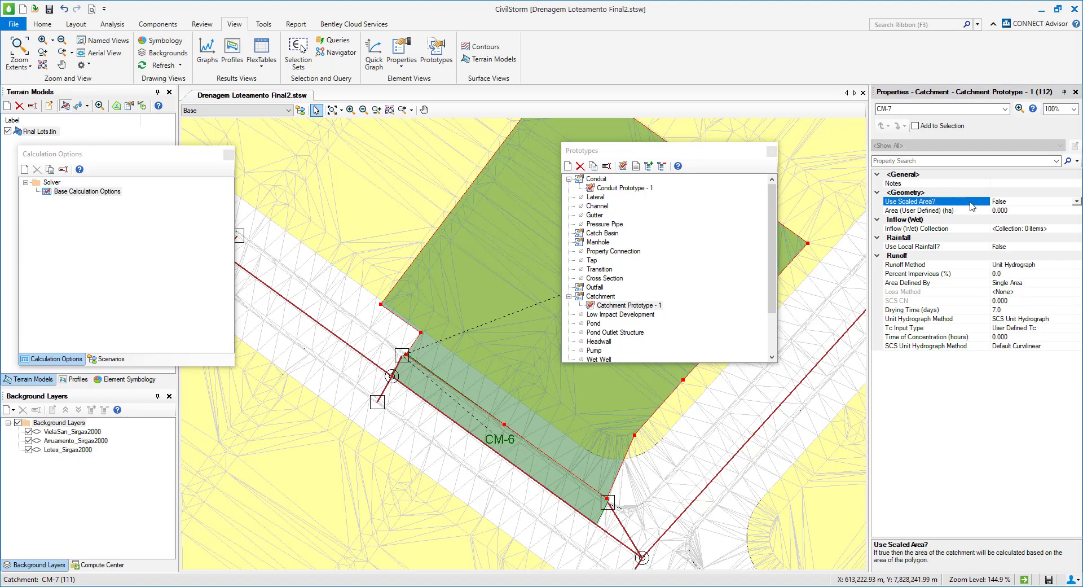
pyautogui.click(1077, 201)
pyautogui.click(1007, 210)
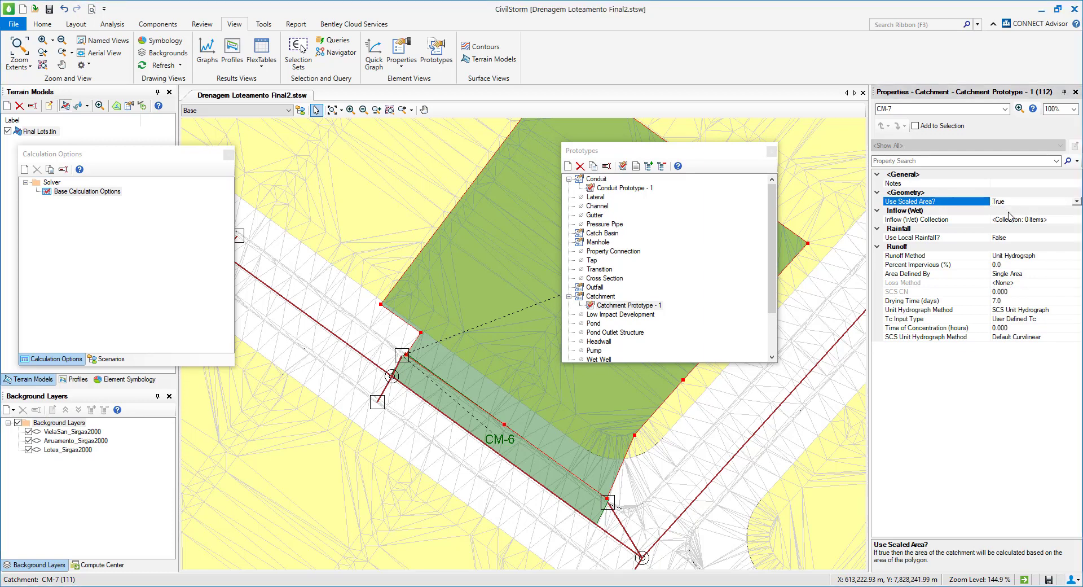
pyautogui.click(967, 258)
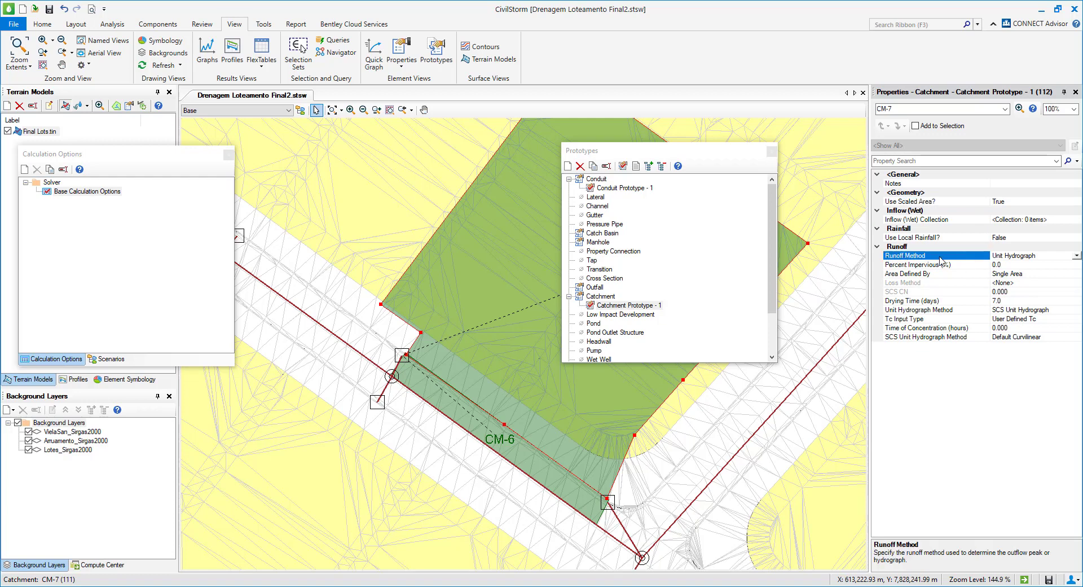
pyautogui.click(1078, 257)
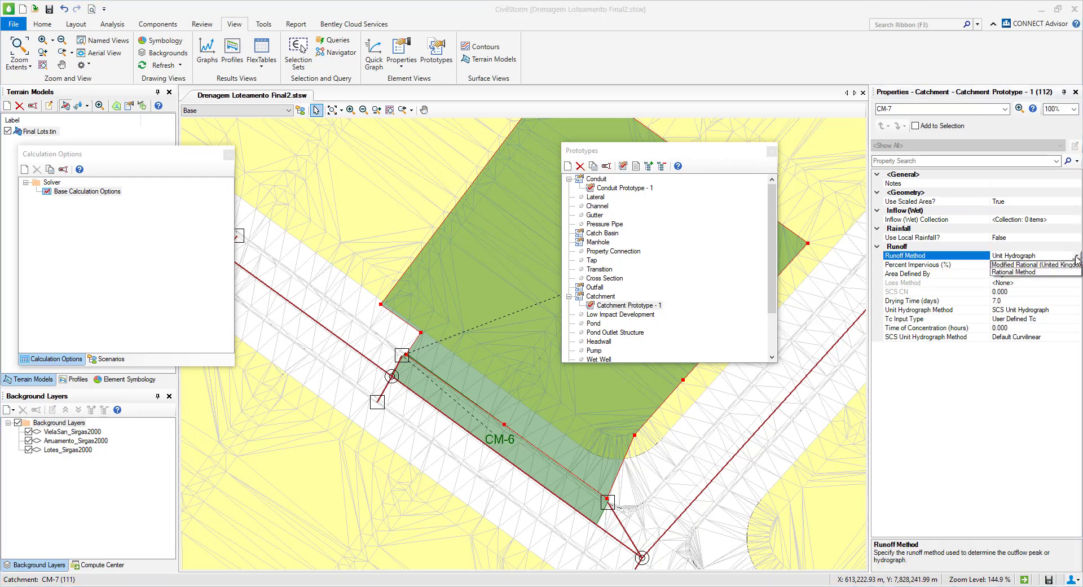
pyautogui.click(1007, 281)
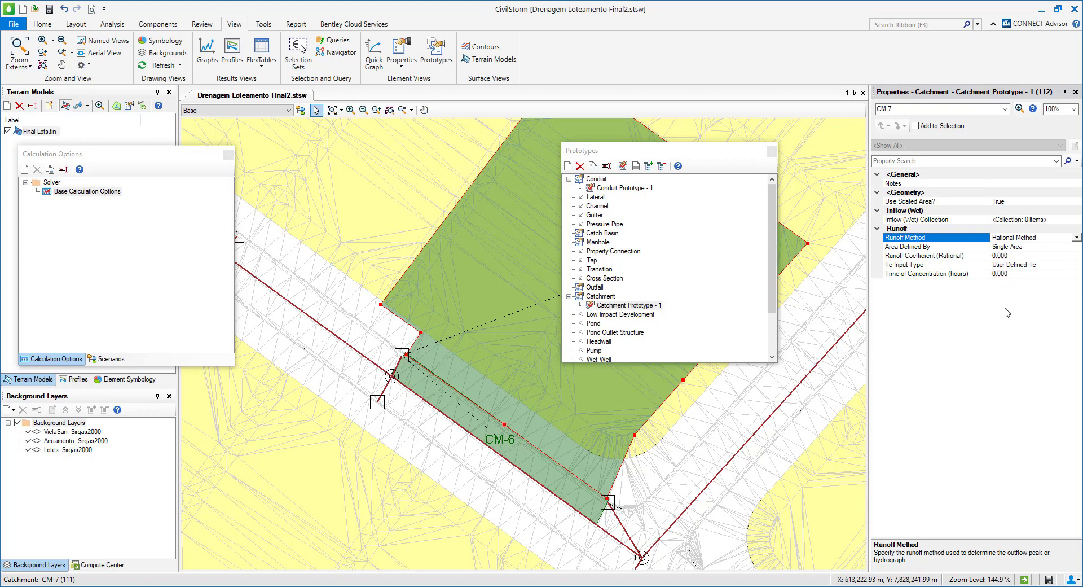
pyautogui.click(771, 151)
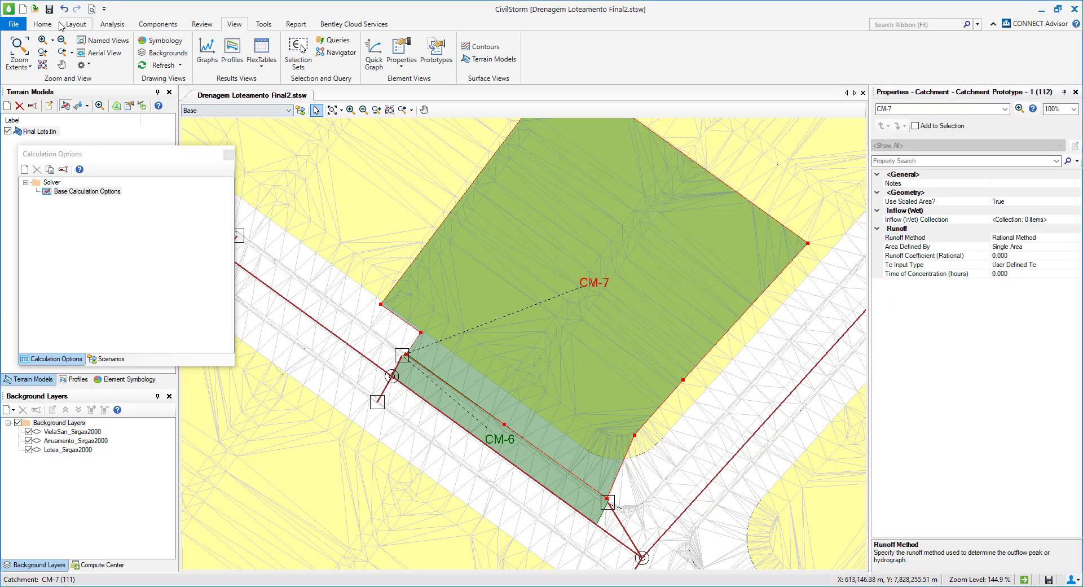
# Draw a street catchment upstream of CM-6, bounded by the conduit between the two manholes and the line joining their northeast catch basins.
pyautogui.click(50, 25)
pyautogui.click(76, 24)
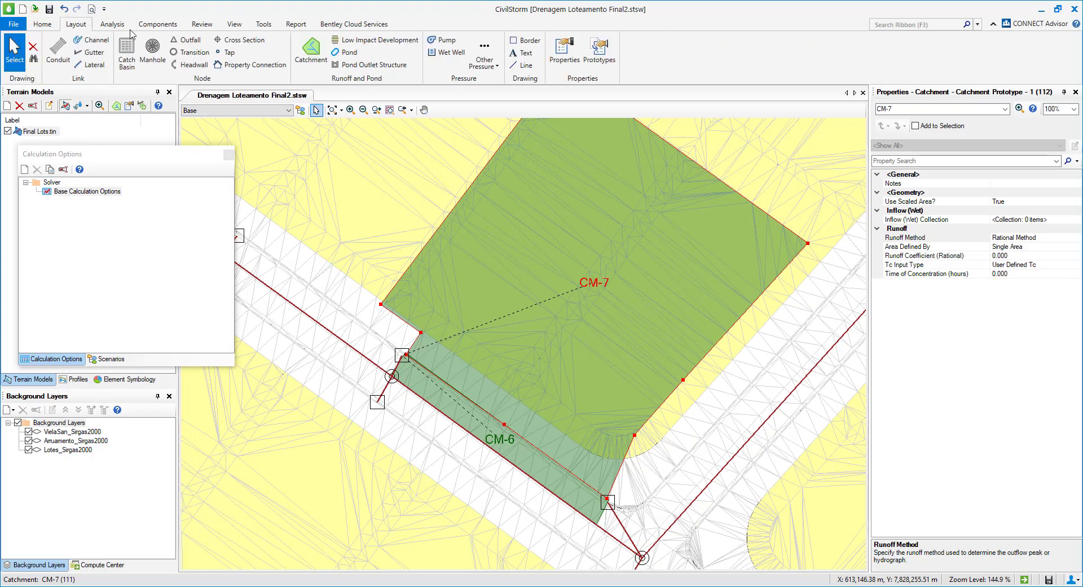
pyautogui.click(311, 51)
pyautogui.moveTo(458, 318); pyautogui.dragTo(648, 376)
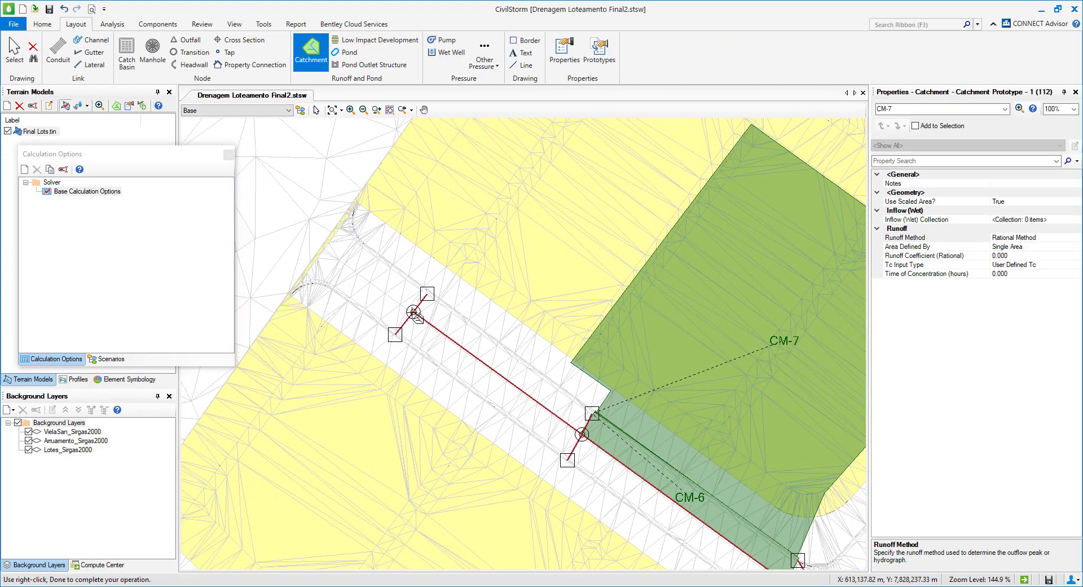
pyautogui.click(415, 312)
pyautogui.click(429, 294)
pyautogui.click(596, 413)
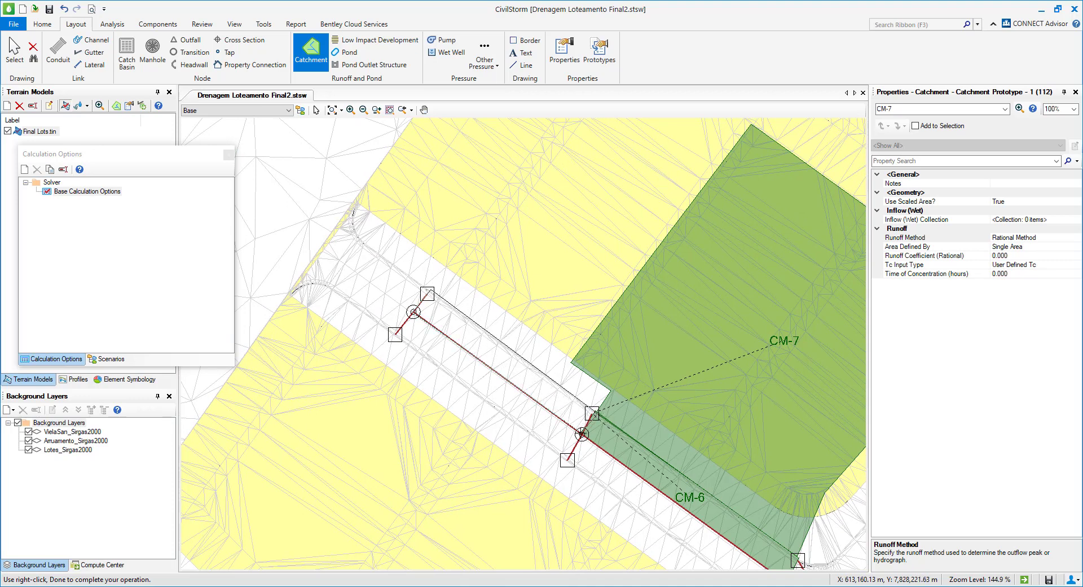
pyautogui.rightClick(490, 367)
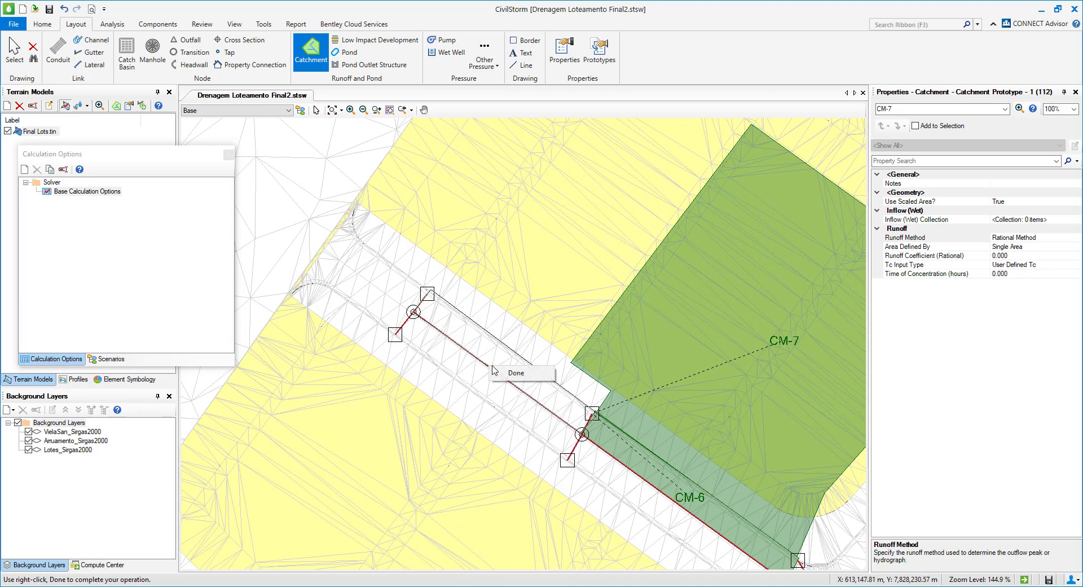
pyautogui.click(502, 373)
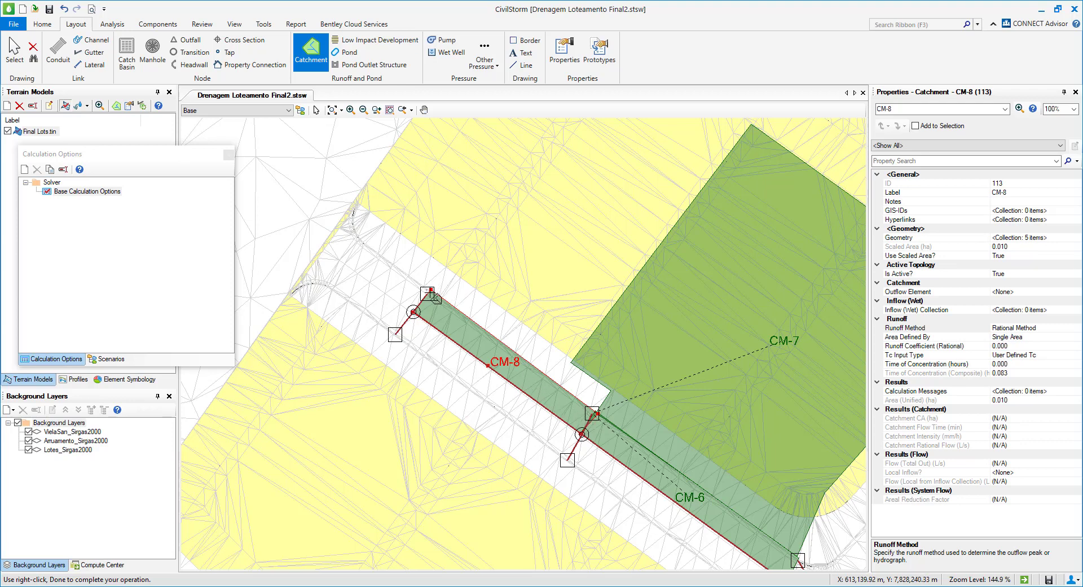
pyautogui.press('Escape')
# Show the model's scenarios to examine the alternatives and calculation options assigned to the Base scenario.
pyautogui.moveTo(581, 430); pyautogui.dragTo(470, 369)
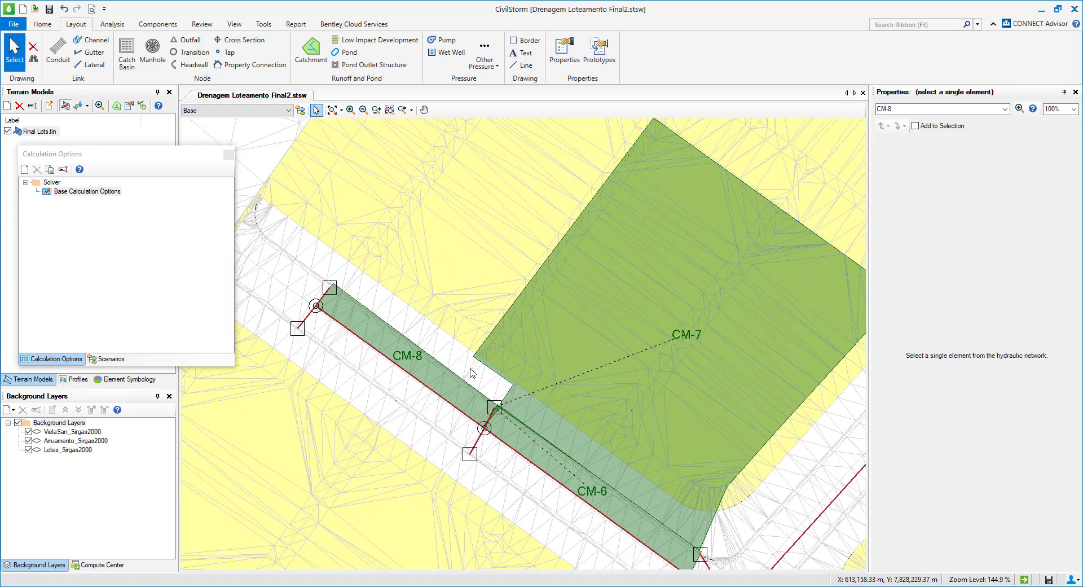
pyautogui.scroll(-1, 470, 370)
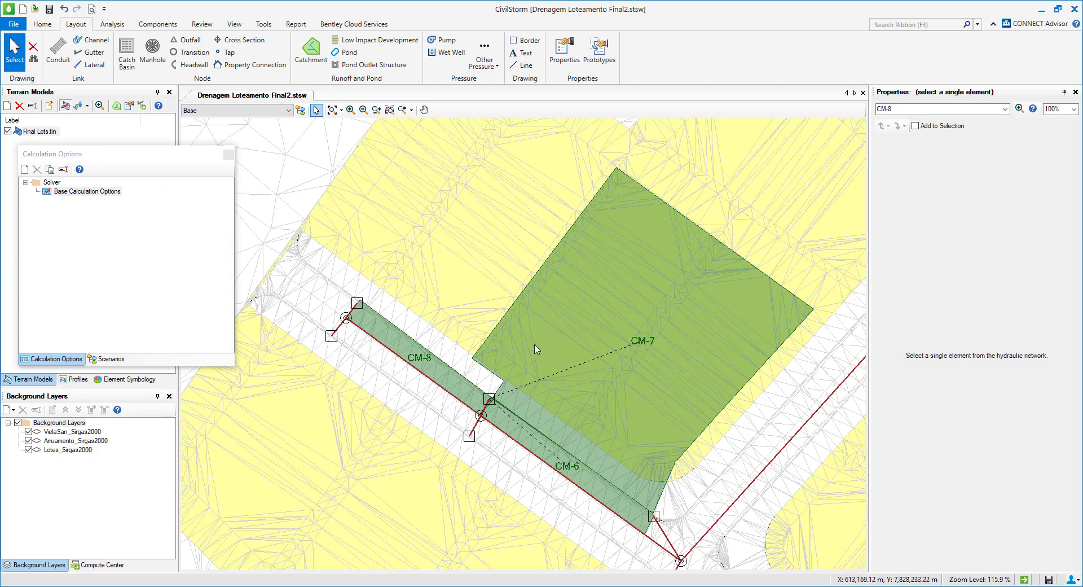
pyautogui.scroll(-1, 562, 451)
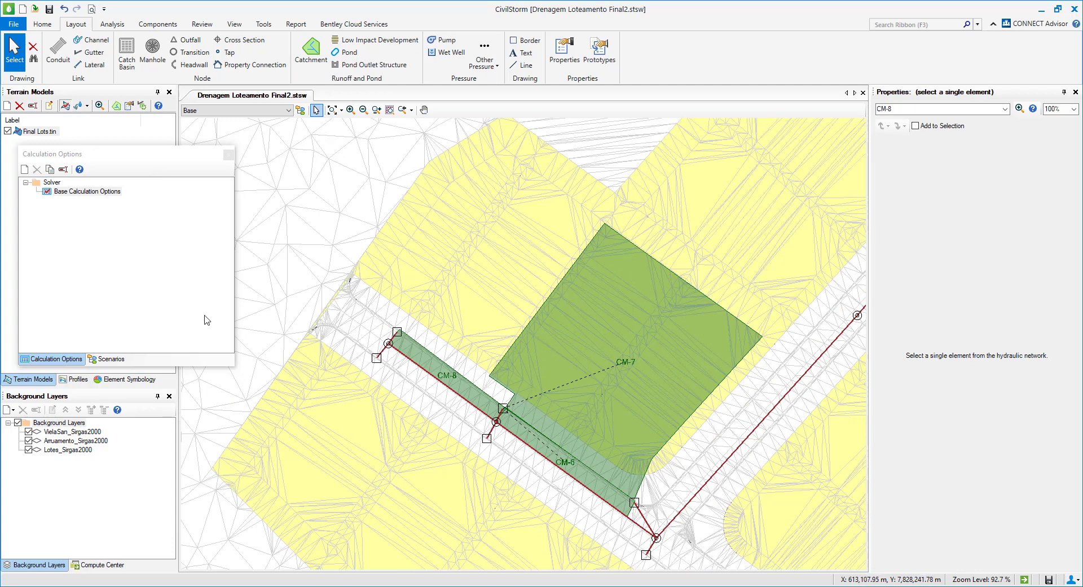
pyautogui.click(105, 357)
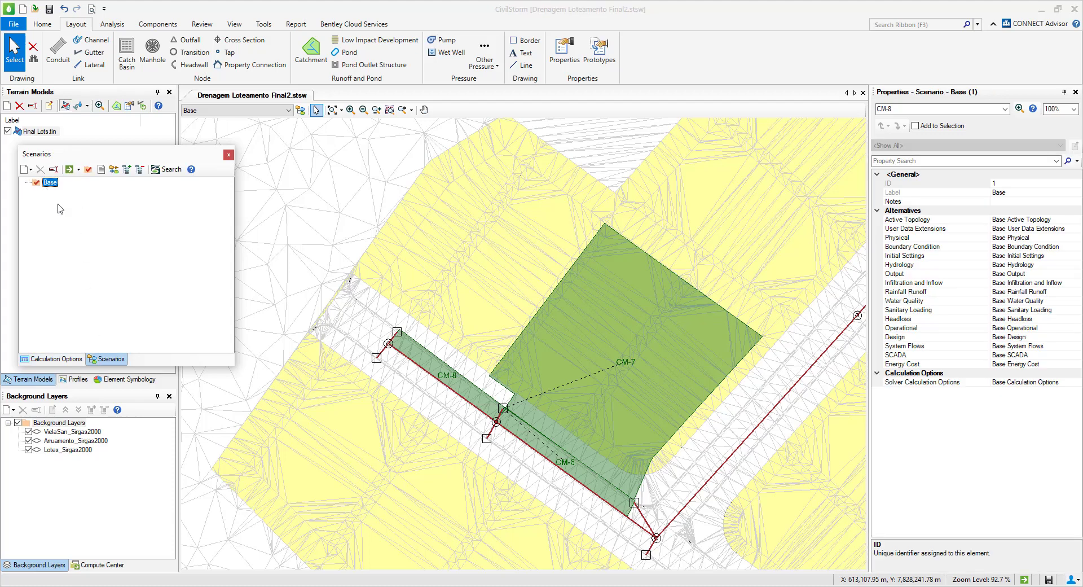